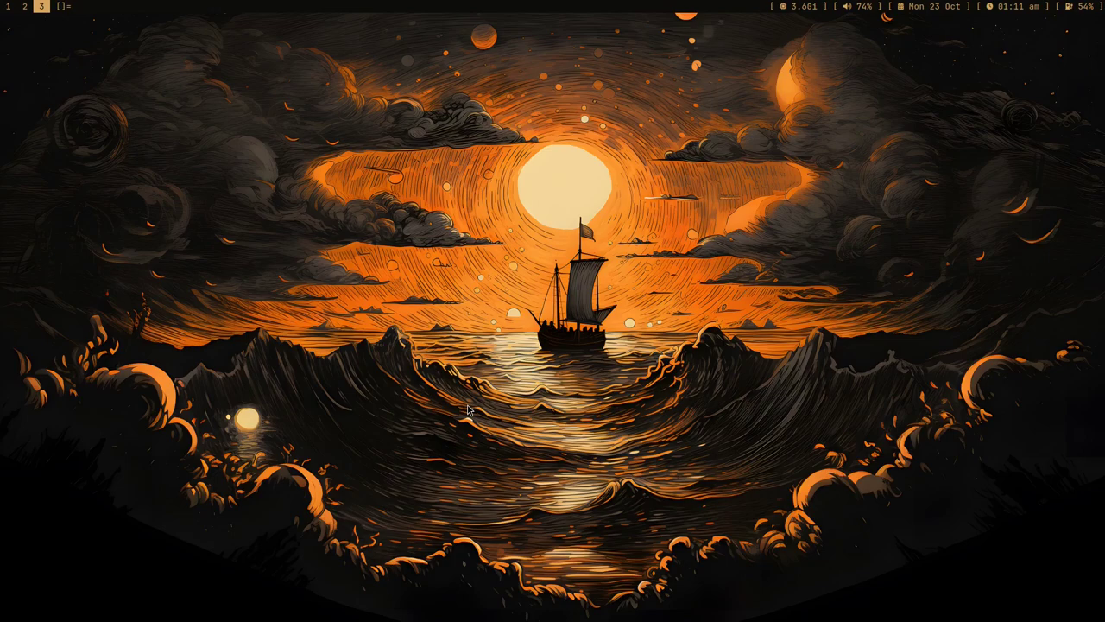
Return to the Firefox workspace showing ChatGPT's Tibetan alphabet and vocabulary chat
key("super+2")
key("ctrl+w")
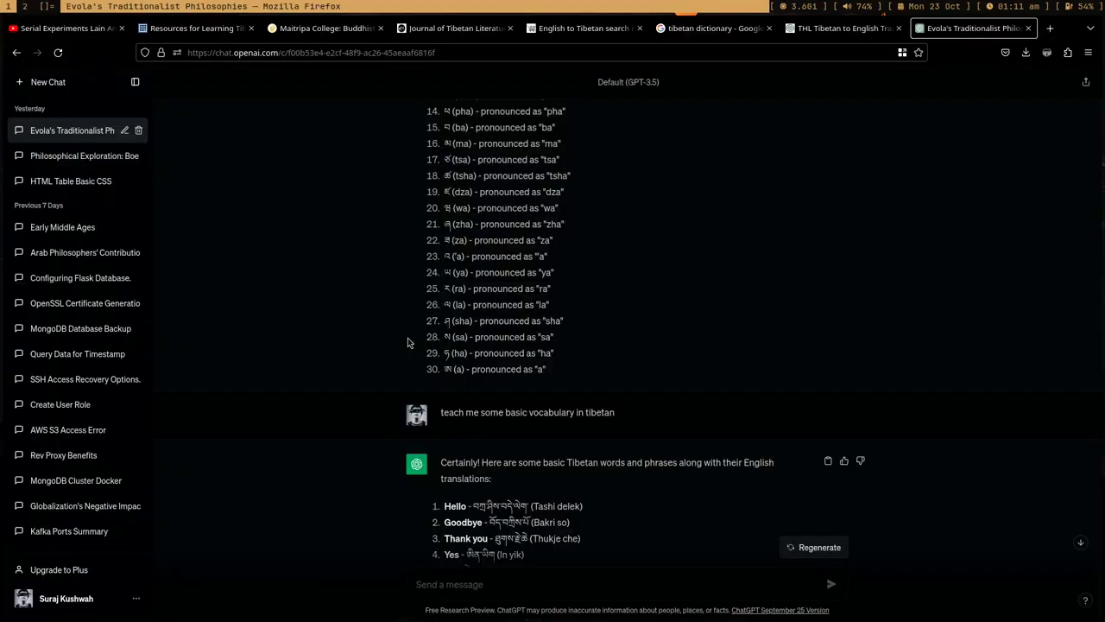
key("ctrl+shift+t")
key("super+3")
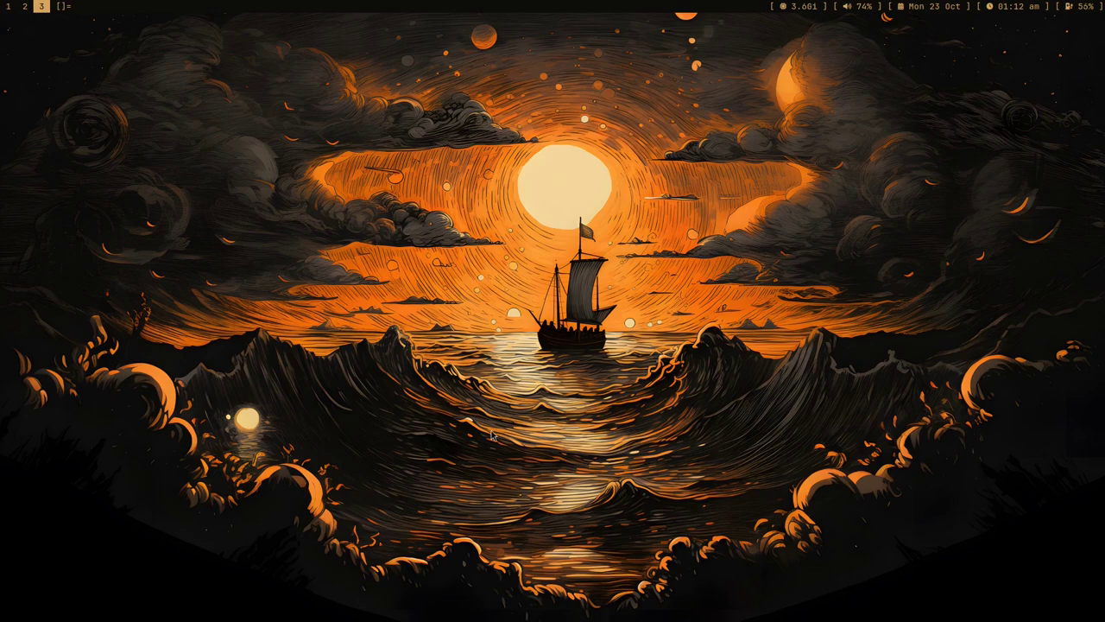
key("super+2")
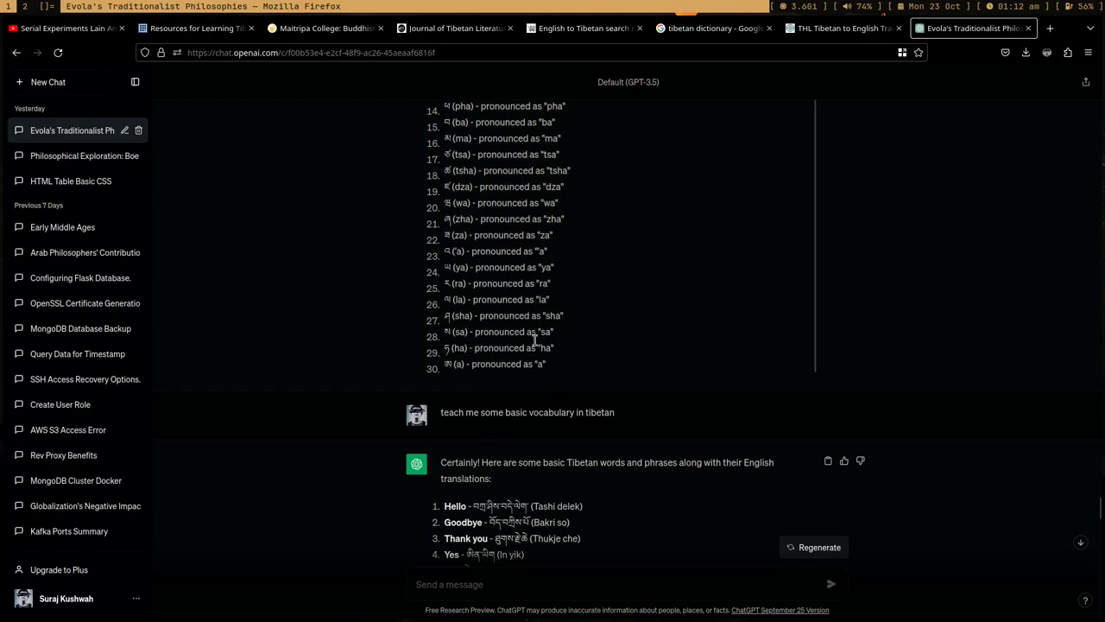
Open the second result under དོན་, 'truth establishing sign/ reason', in the dictionary
left_click(242, 29)
key("super+j")
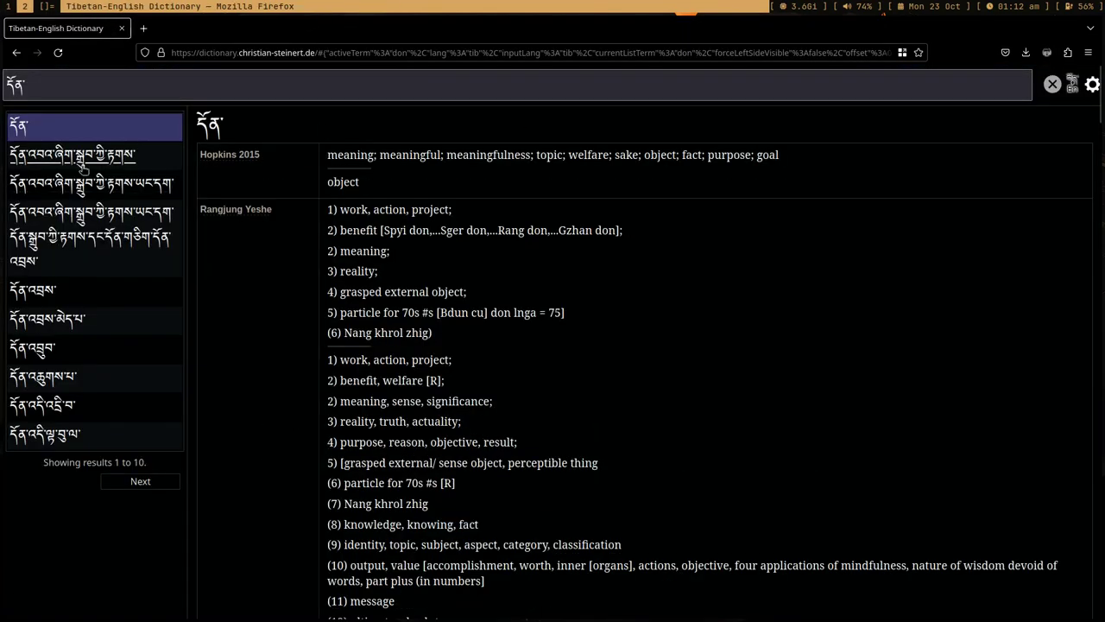
left_click_drag(12, 157, 154, 161)
key("super+3")
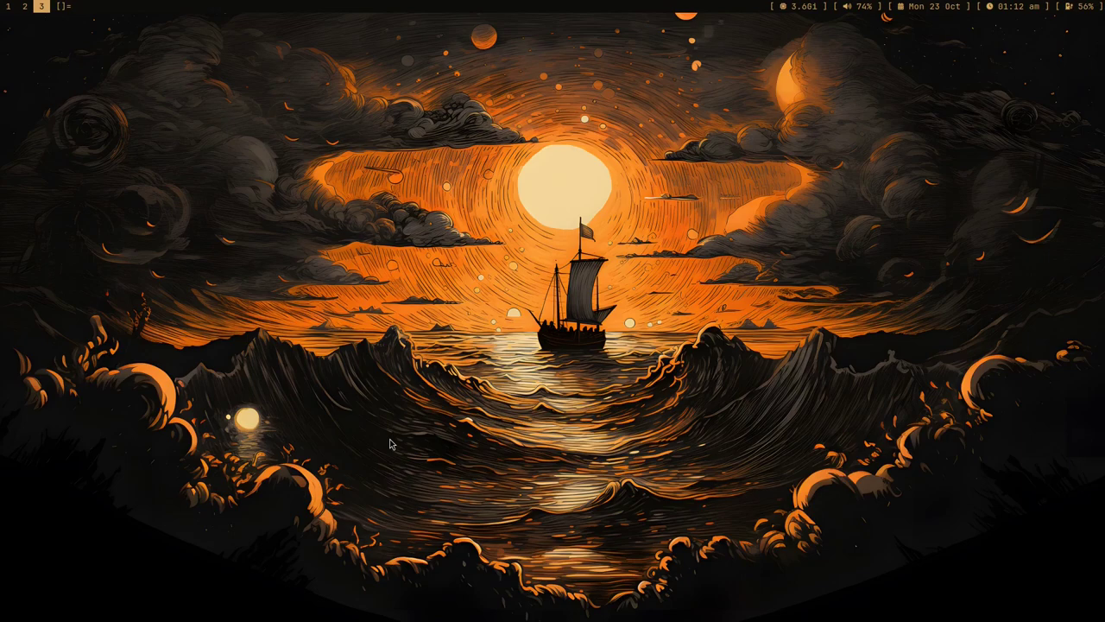
key("super+2")
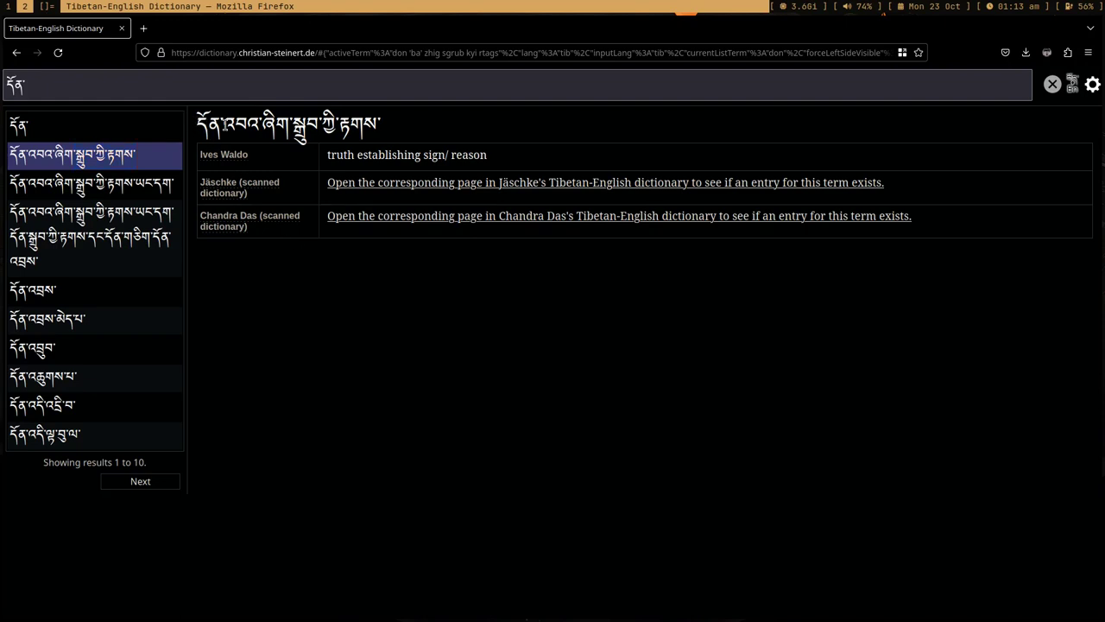
Look up syllables of the entry heading, including ཞིག, then go back to Firefox
mouse_move(225, 126)
left_click(223, 126)
double_click(225, 125)
left_click_drag(248, 124, 259, 125)
double_click(275, 125)
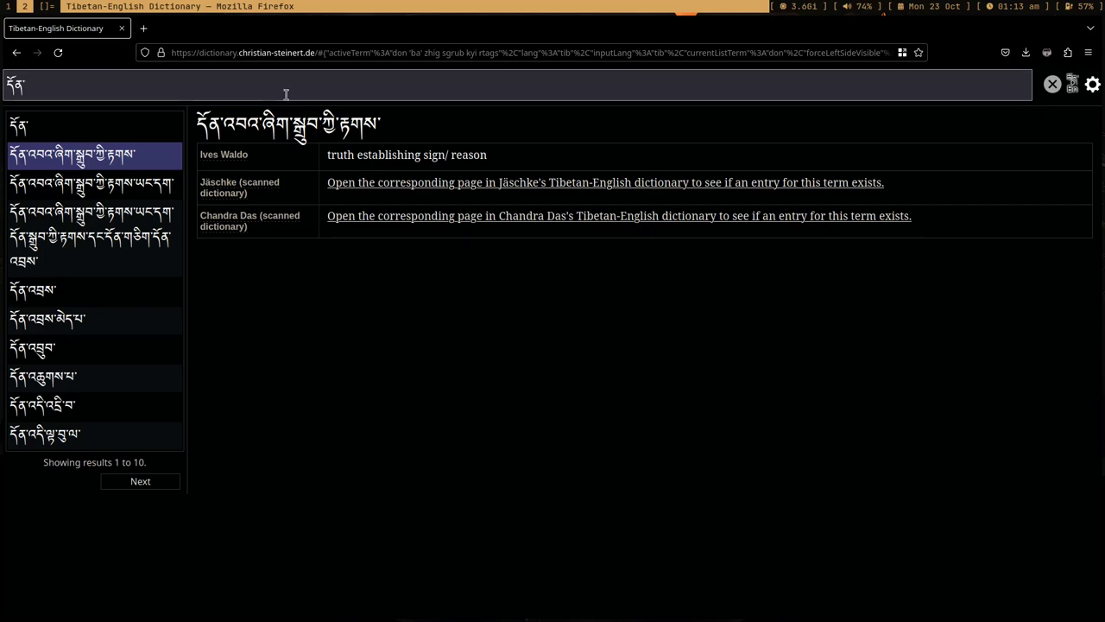
key("super+1")
Read ChatGPT's Tibetan vocabulary and daily phrases zoomed to 150%, then return to the dictionary
left_click(965, 36)
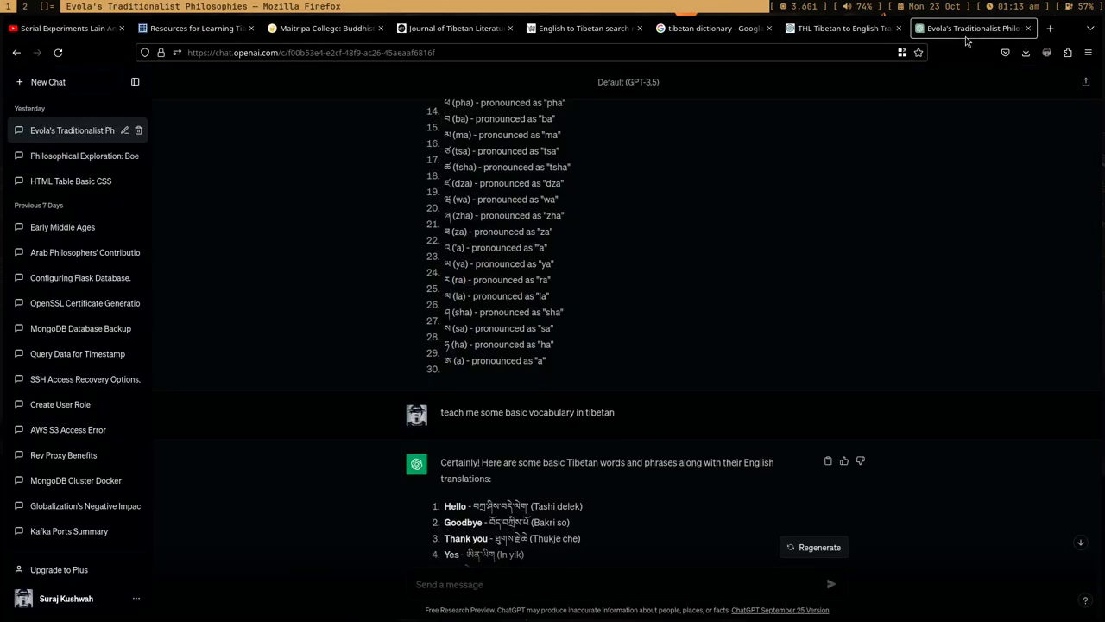
scroll(667, 340, "down", 8)
scroll(667, 340, "up", 2)
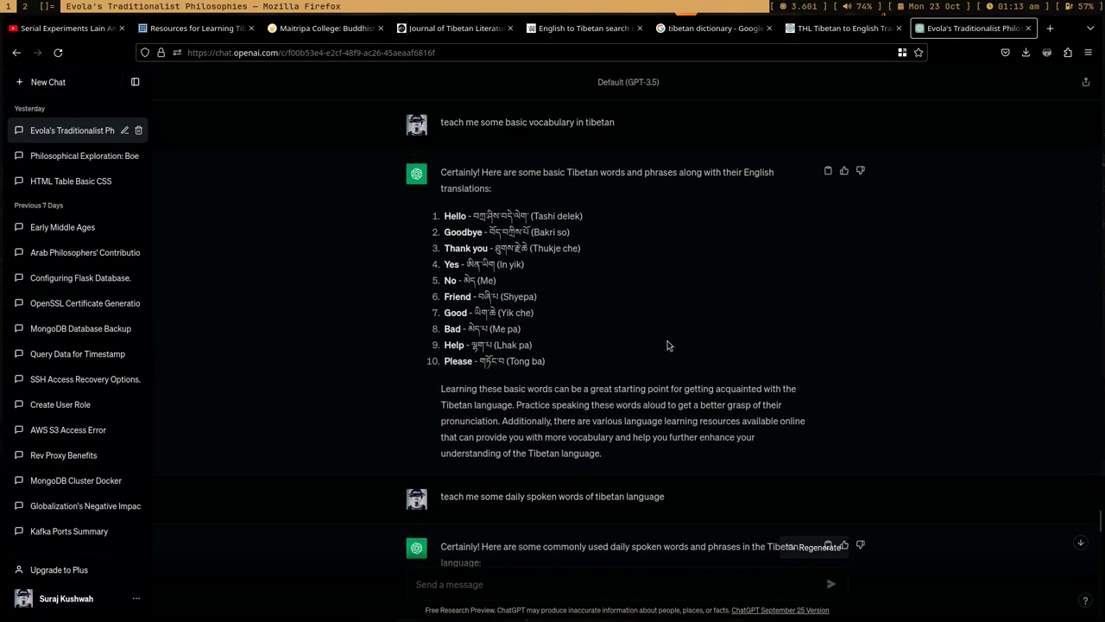
scroll(667, 341, "down", 4)
scroll(532, 449, "down", 1)
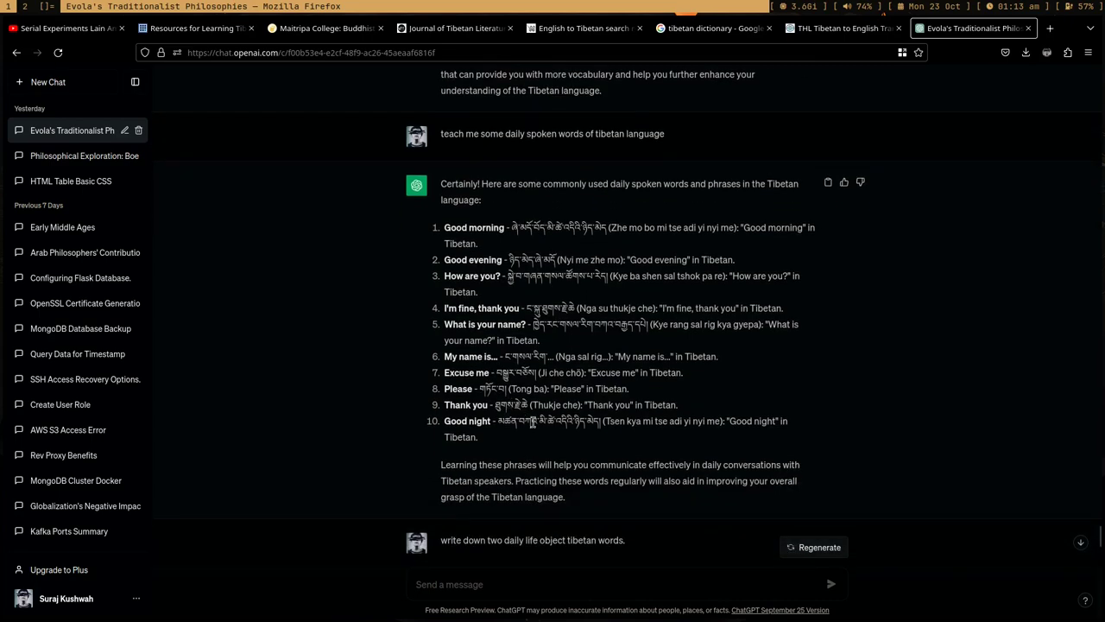
left_click_drag(523, 425, 571, 423)
key("ctrl+plus")
key("ctrl+plus")
key("ctrl+plus")
key("ctrl+plus")
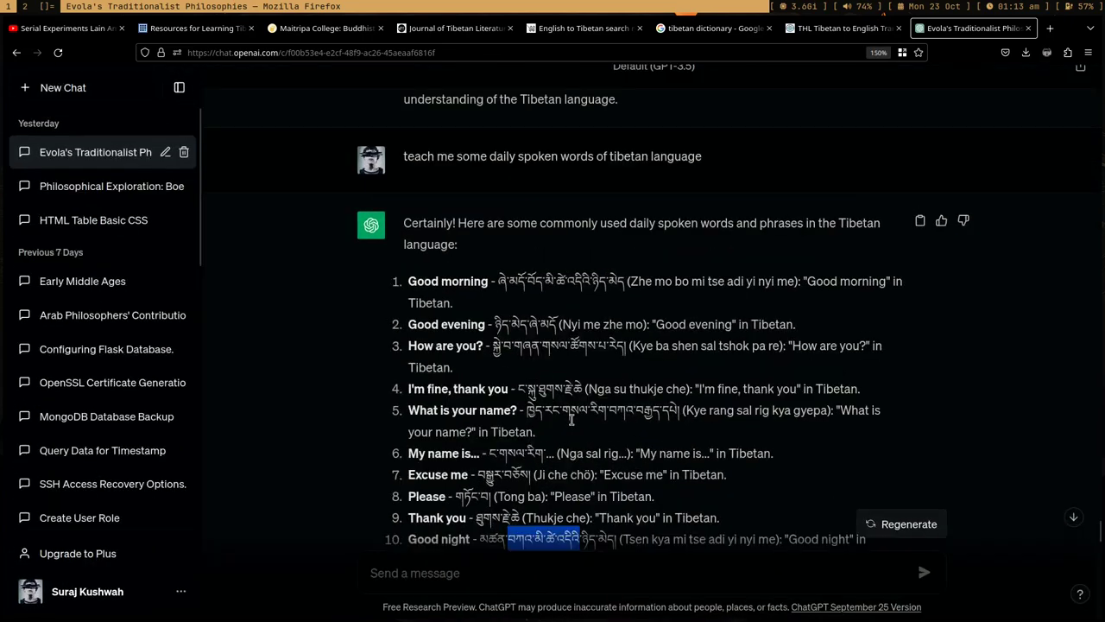
scroll(572, 420, "down", 10)
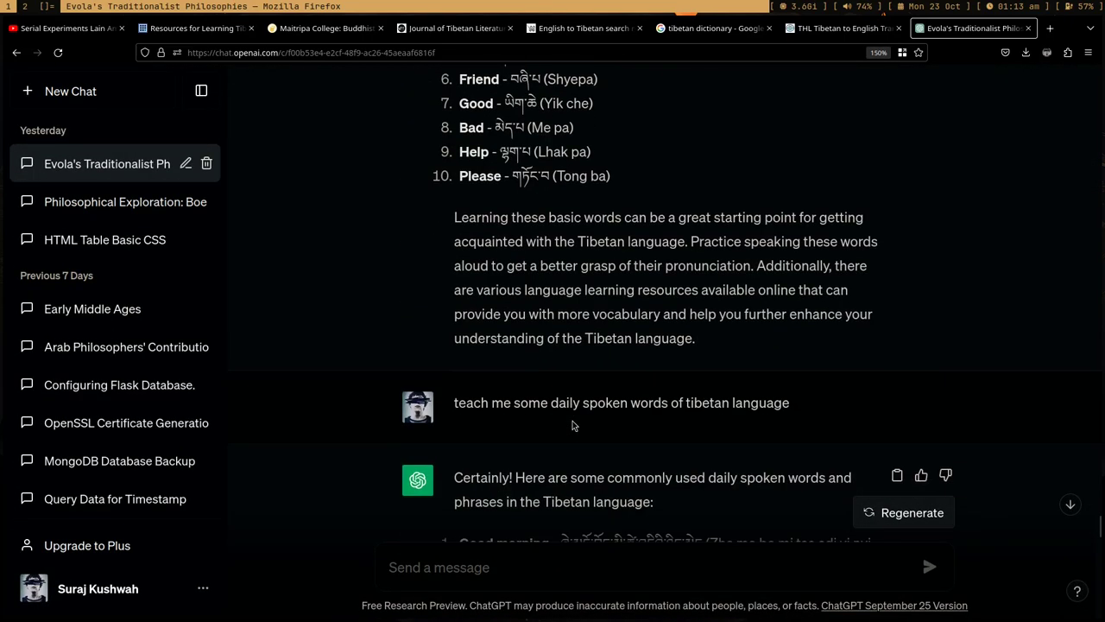
scroll(572, 421, "up", 3)
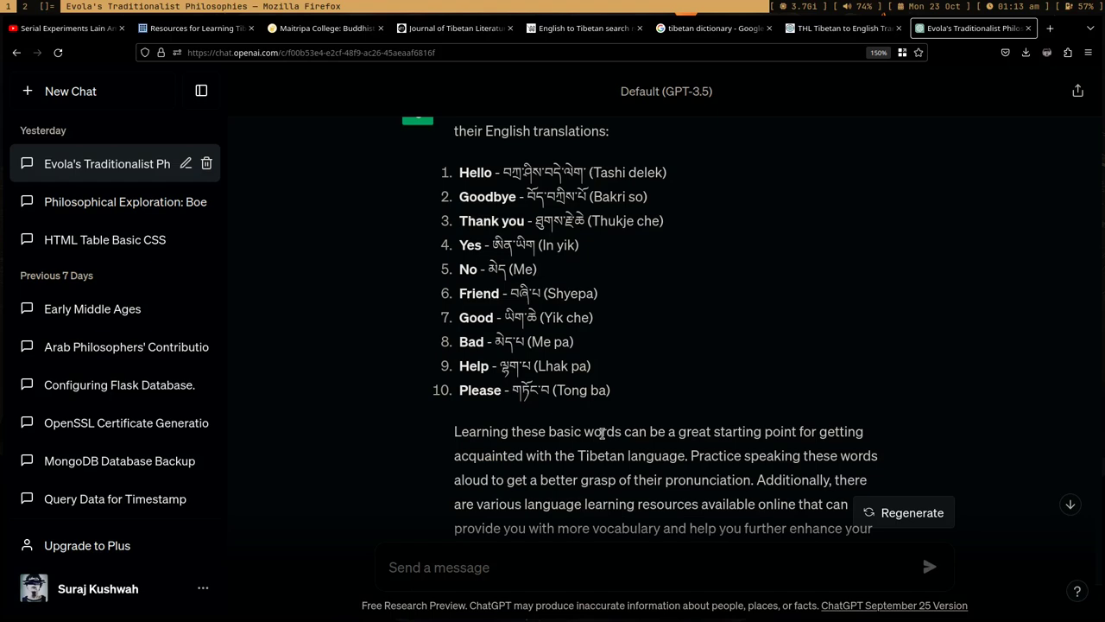
key("super+2")
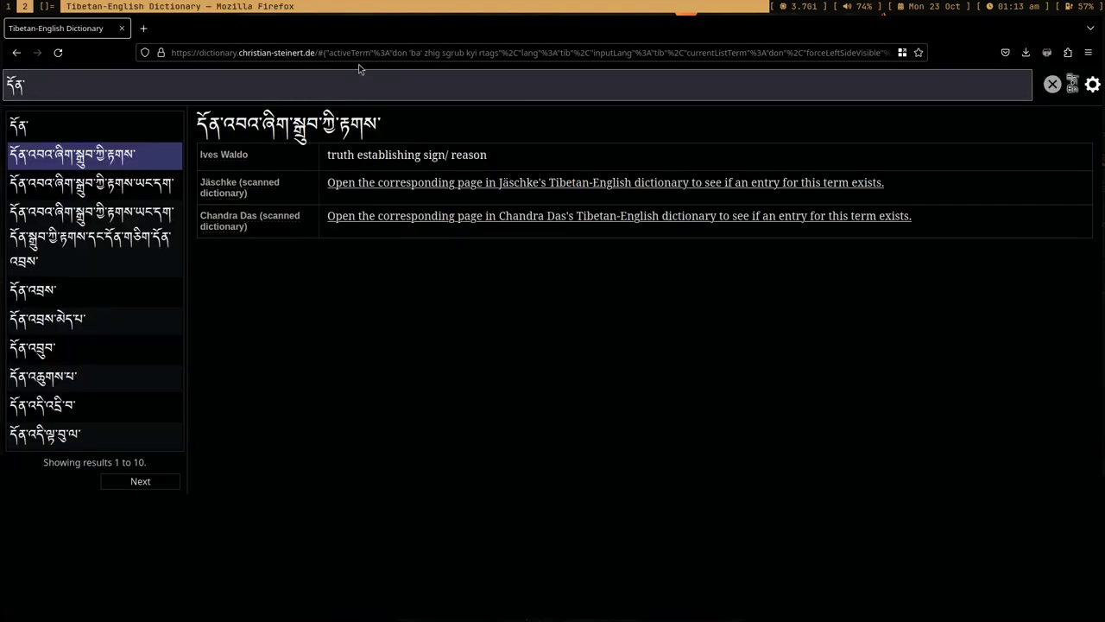
Replace the old entry tab with a fresh tab loading dictionary.christian-steinert.de's welcome page
double_click(308, 51)
left_click_drag(308, 51, 166, 52)
key("BackSpace")
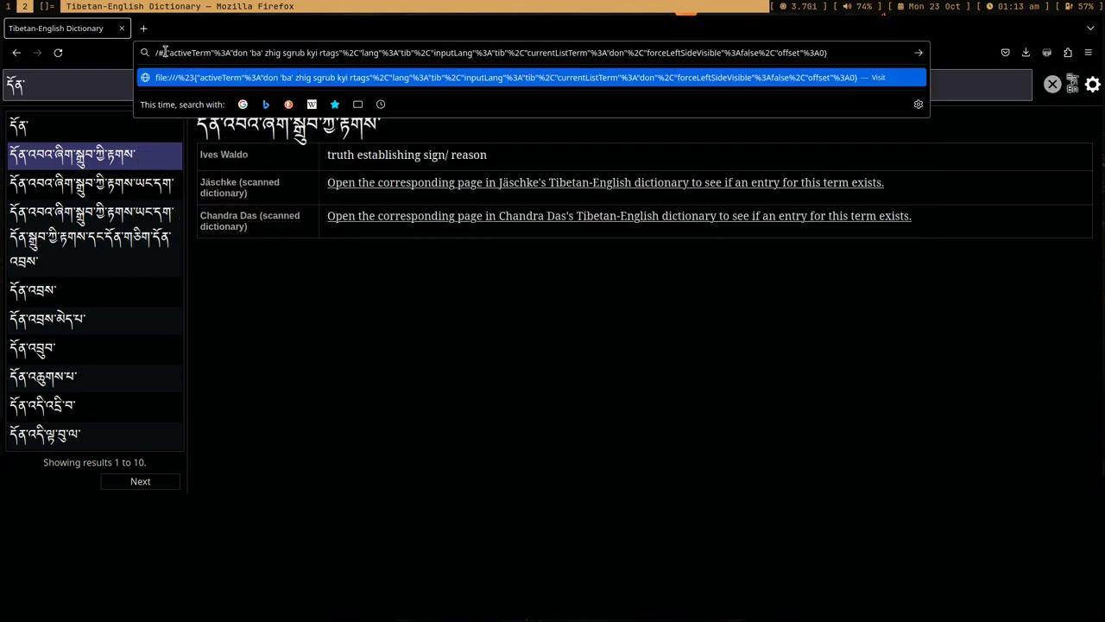
left_click(142, 29)
left_click(121, 28)
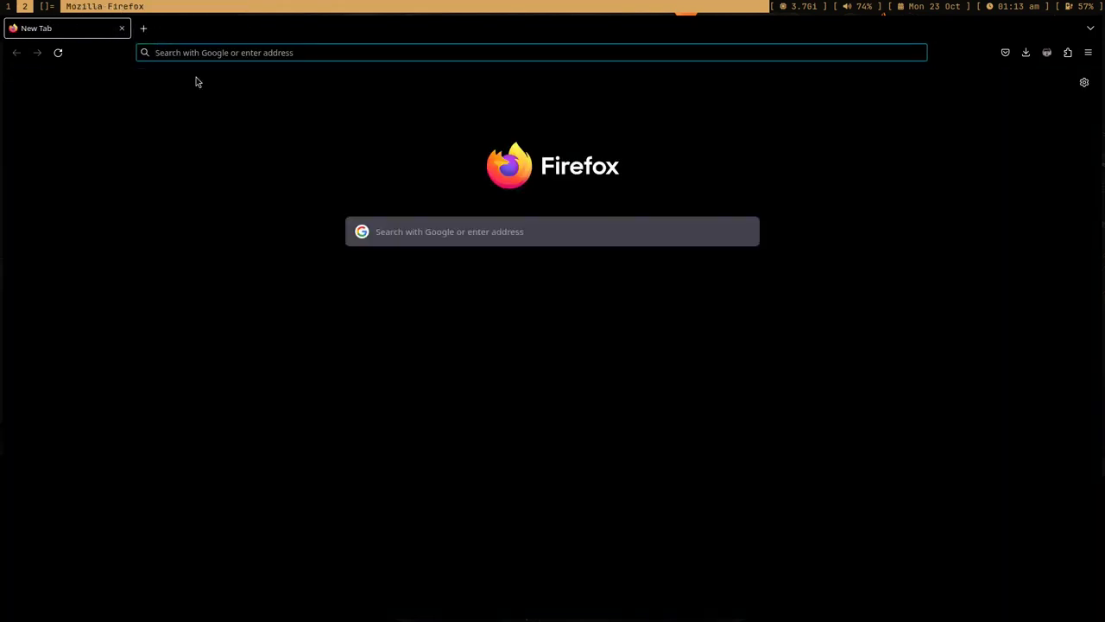
key("ctrl+shift+t")
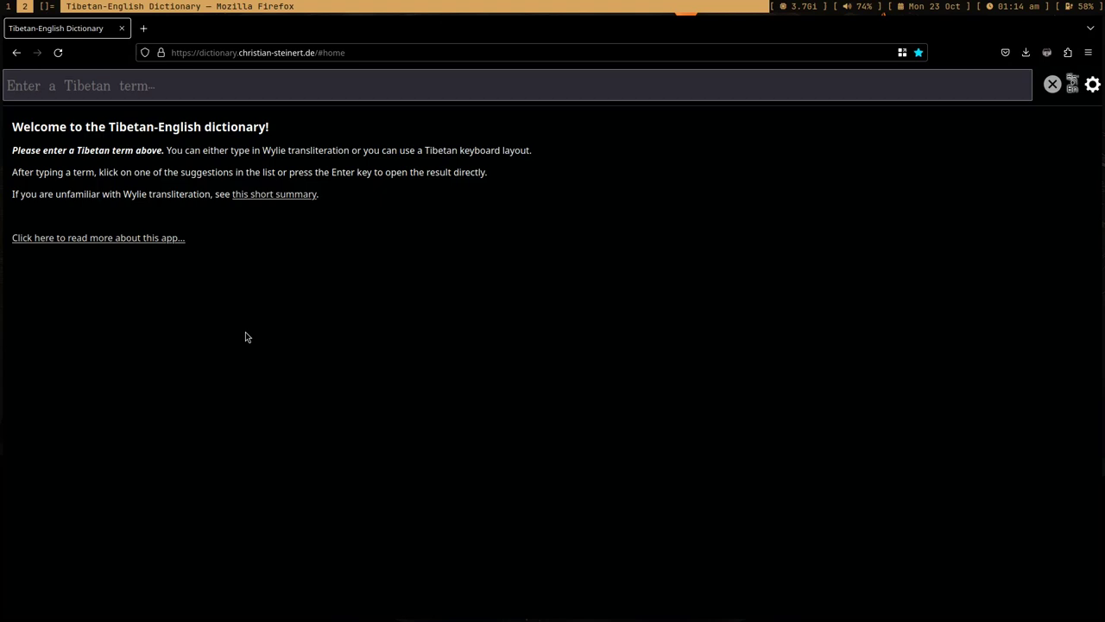
Open an st terminal, enlarge its font, and close it with Ctrl+D
key("super+Return")
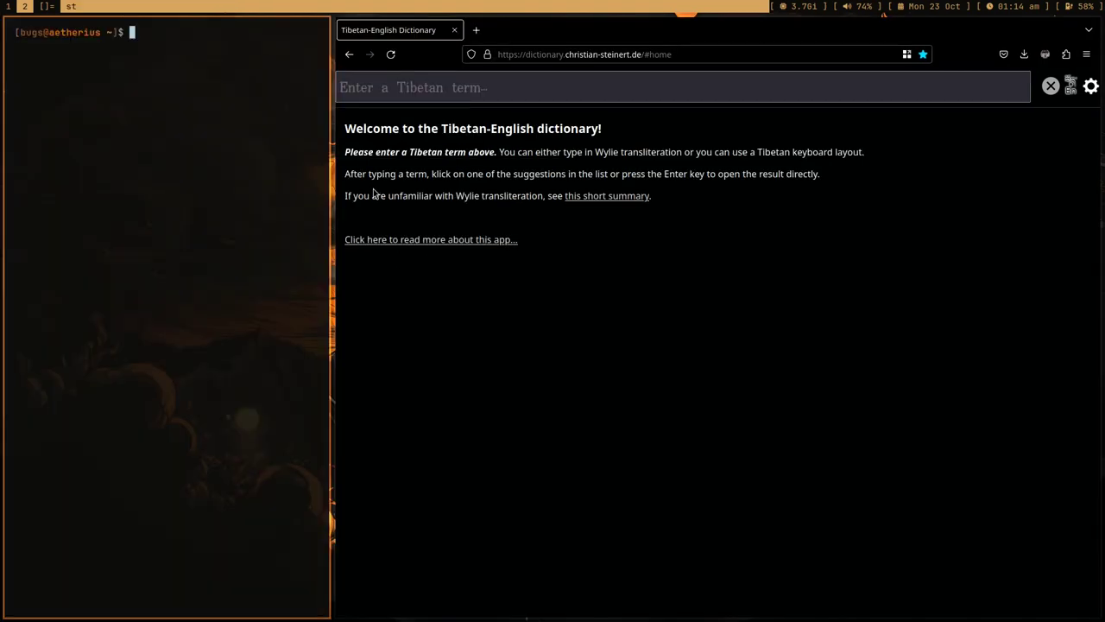
key("ctrl+shift+Page_Up")
key("ctrl+shift+Page_Up")
key("ctrl+shift+Page_Up")
key("ctrl+shift+Page_Up")
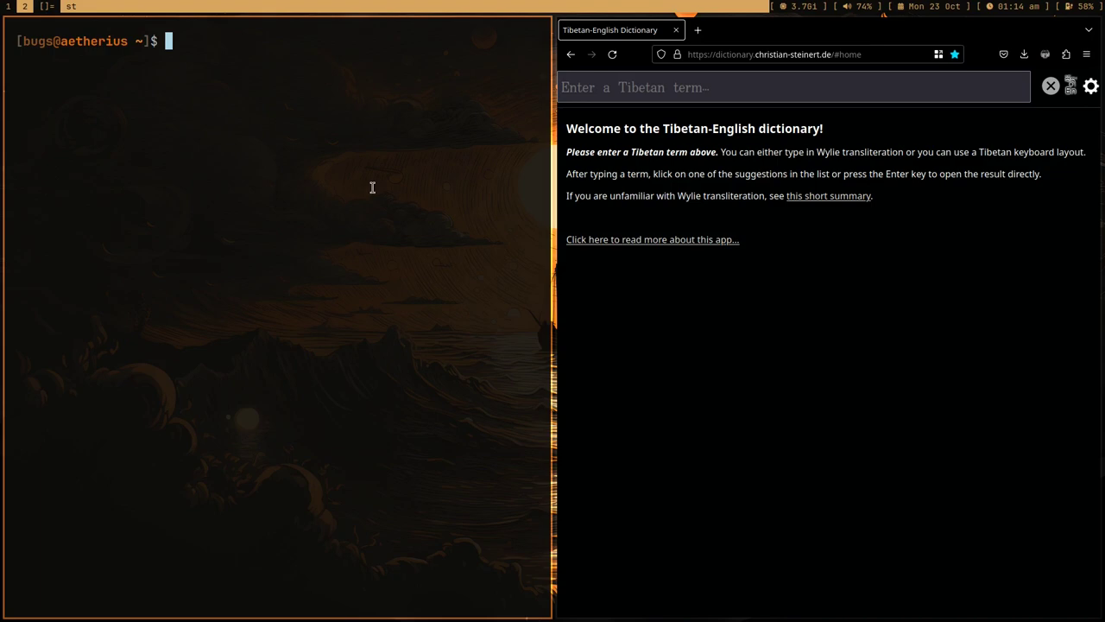
key("ctrl+d")
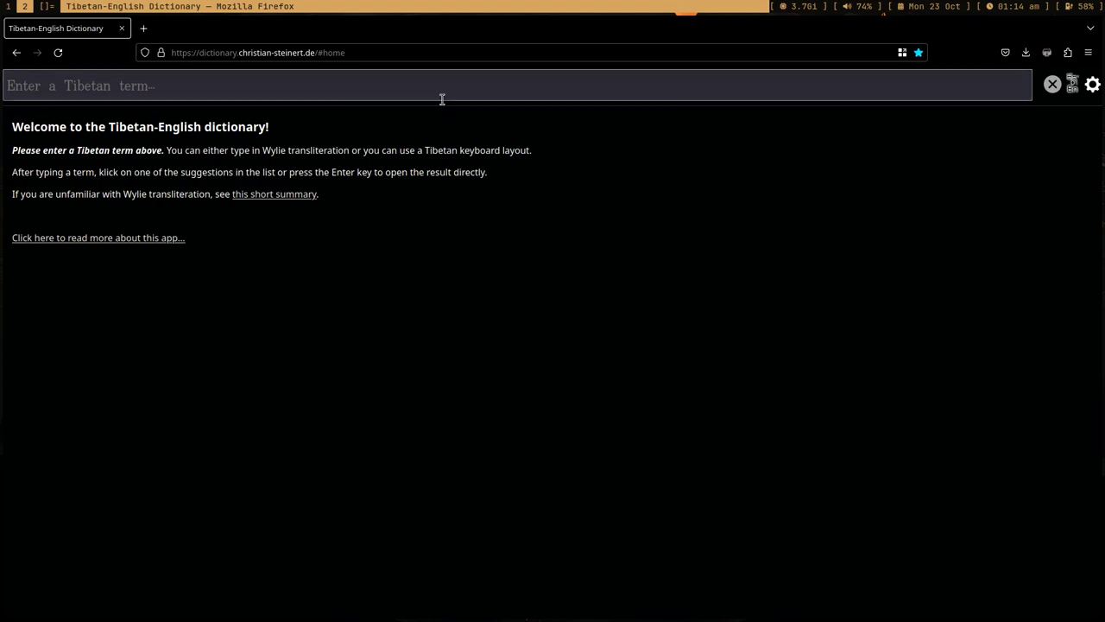
Switch the term search to English and look up 'money'
left_click(344, 51)
key("Escape")
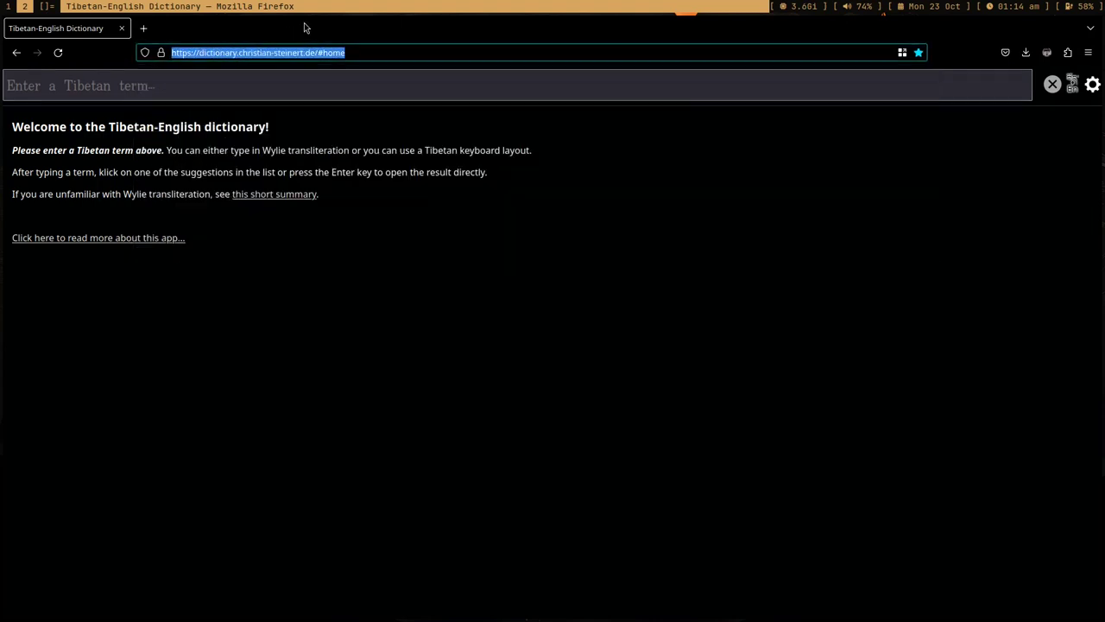
left_click(1076, 103)
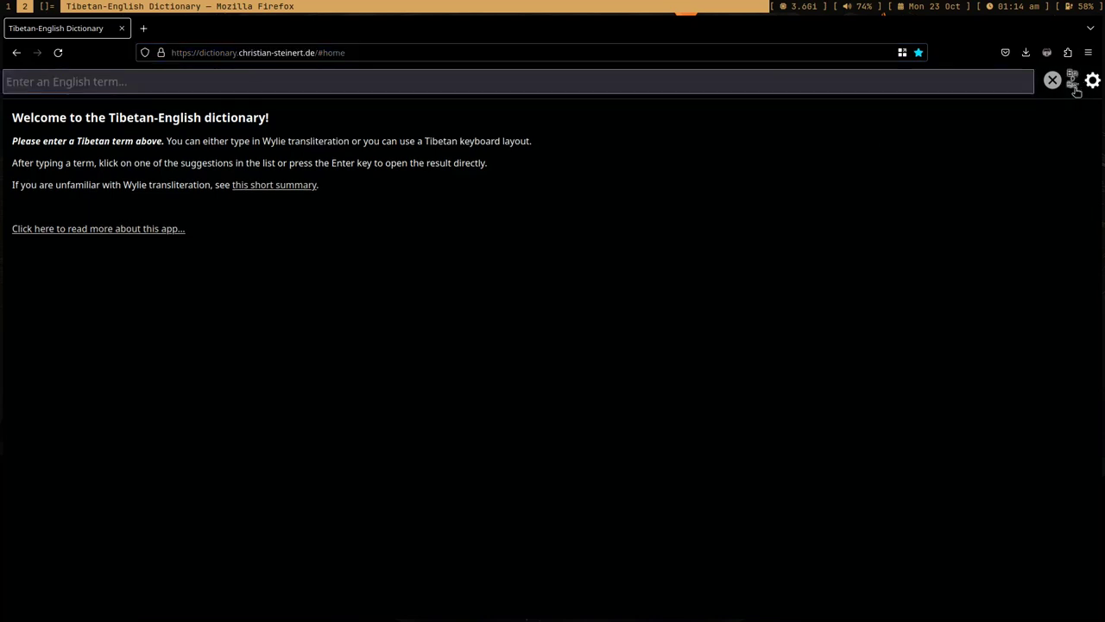
left_click(1075, 91)
left_click(1075, 90)
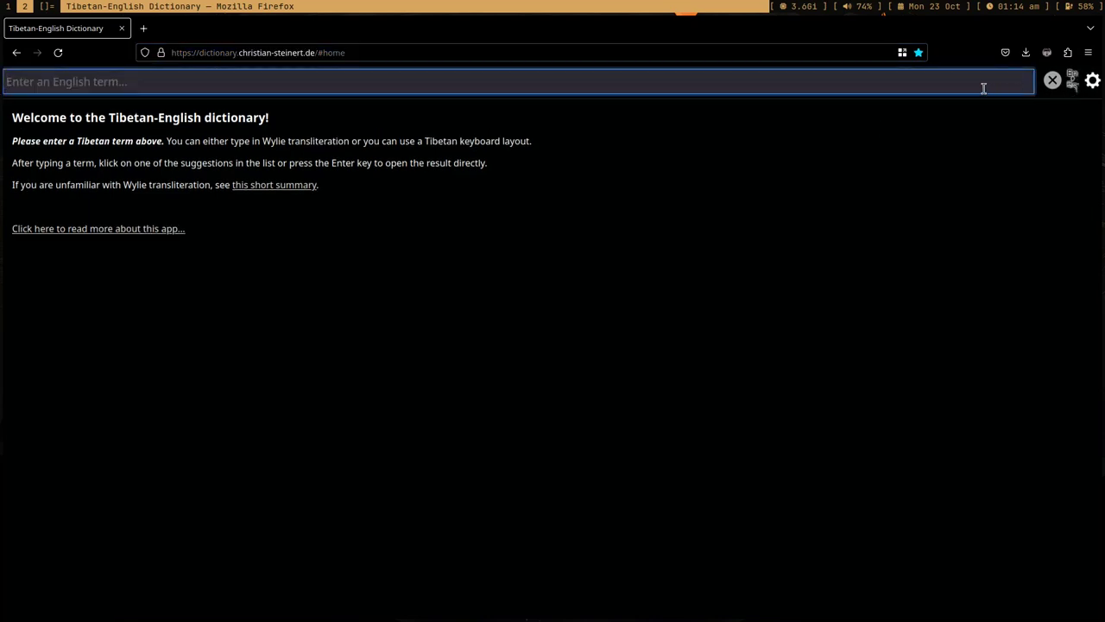
type("money")
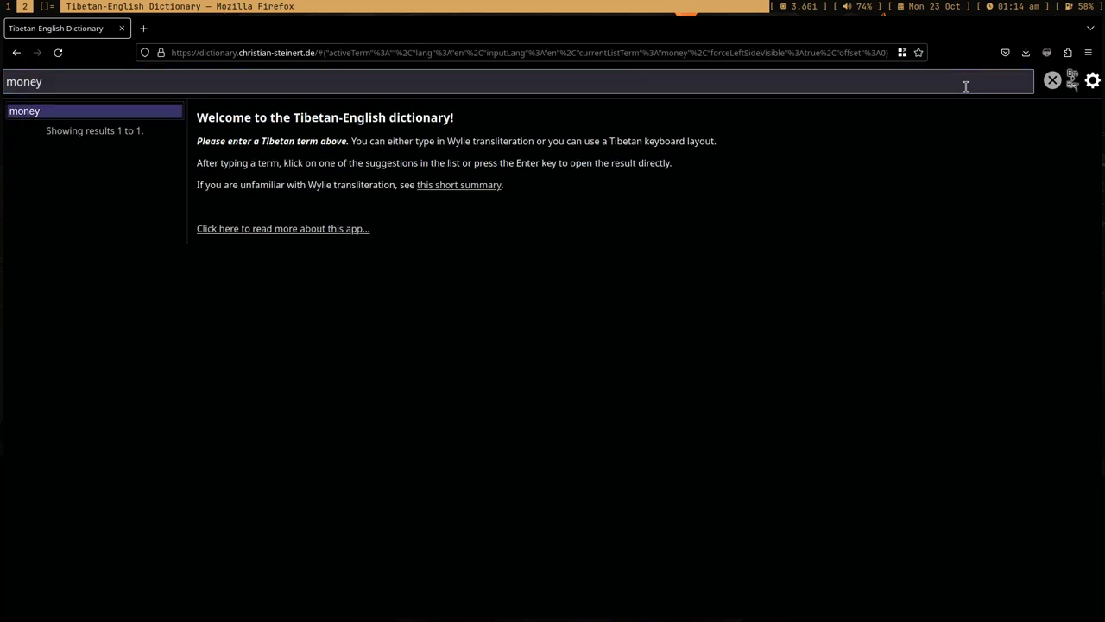
key("Return")
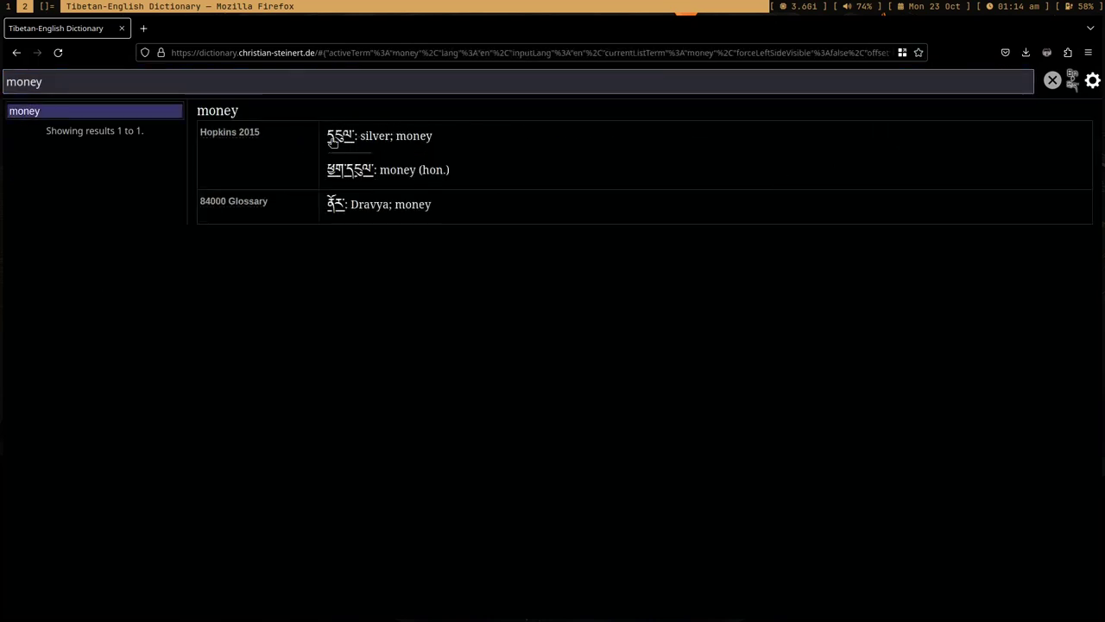
Zoom in and open the full dictionary entry for དངུལ་
key("ctrl+plus")
key("ctrl+plus")
key("ctrl+plus")
key("ctrl+plus")
key("ctrl+plus")
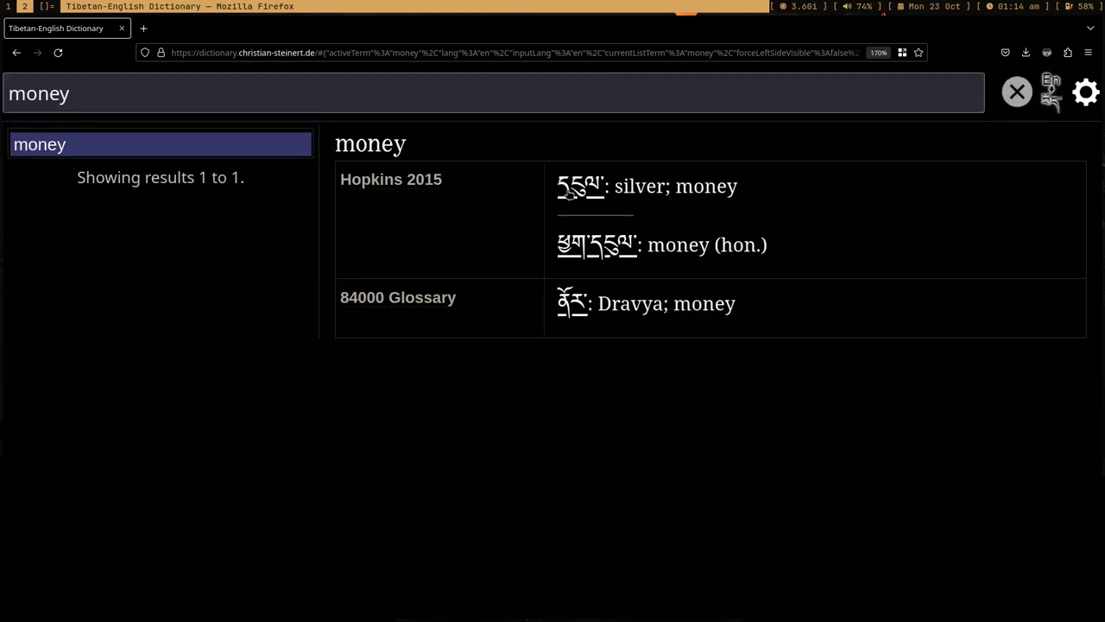
left_click_drag(574, 192, 578, 193)
left_click(580, 190)
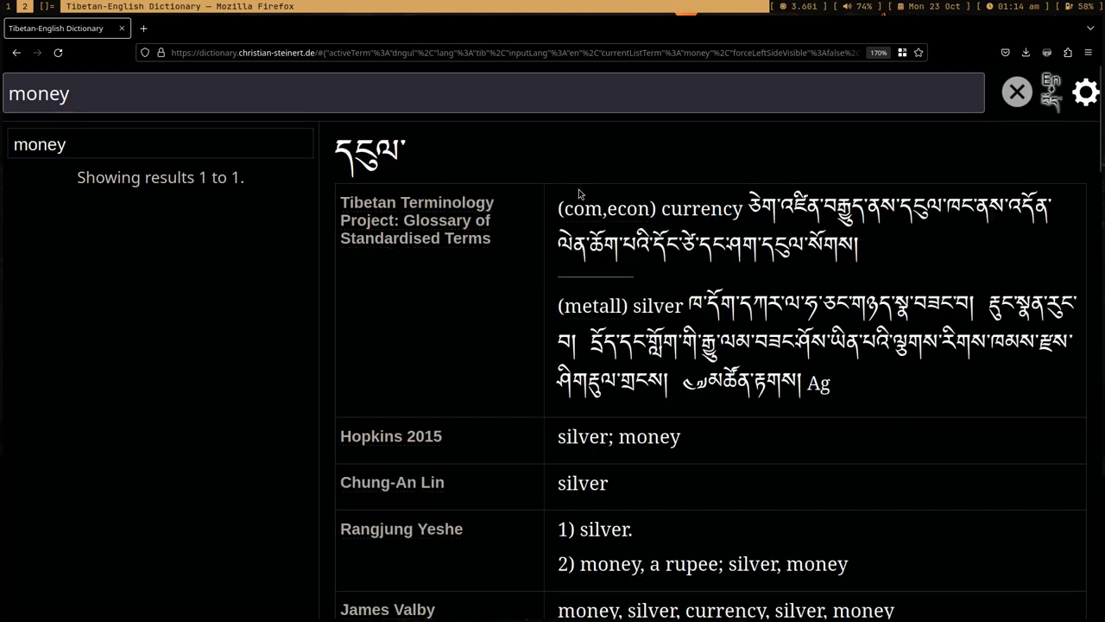
Return to the 'money' entry, print tibetan-alpha.txt in a terminal, then close the terminal
left_click(113, 153)
key("super+Return")
type("cat ")
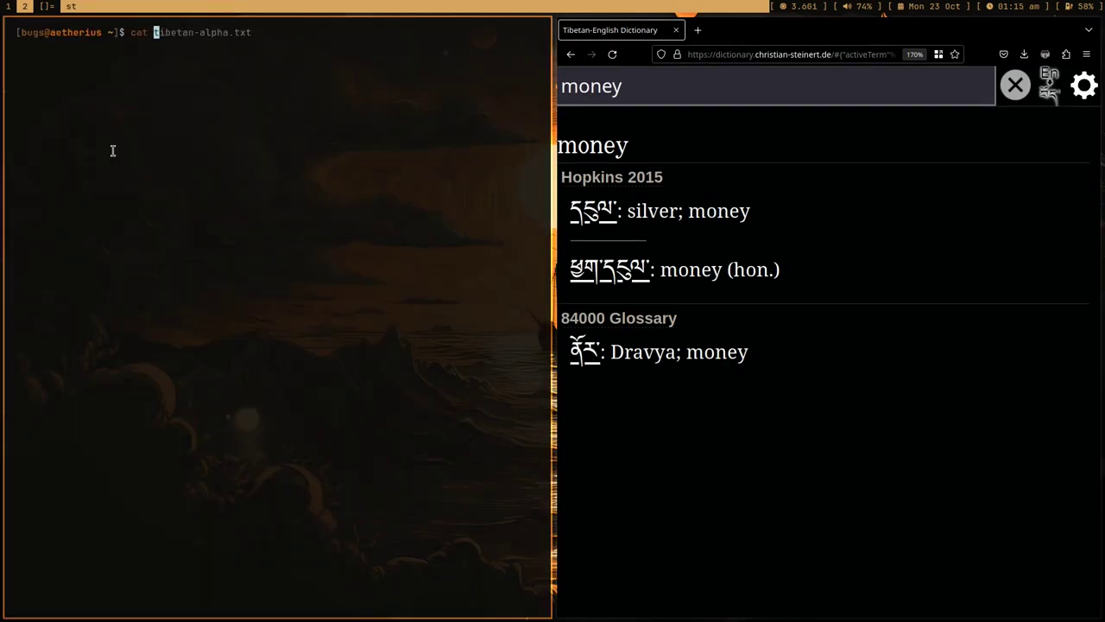
type("ti")
key("Right")
key("Return")
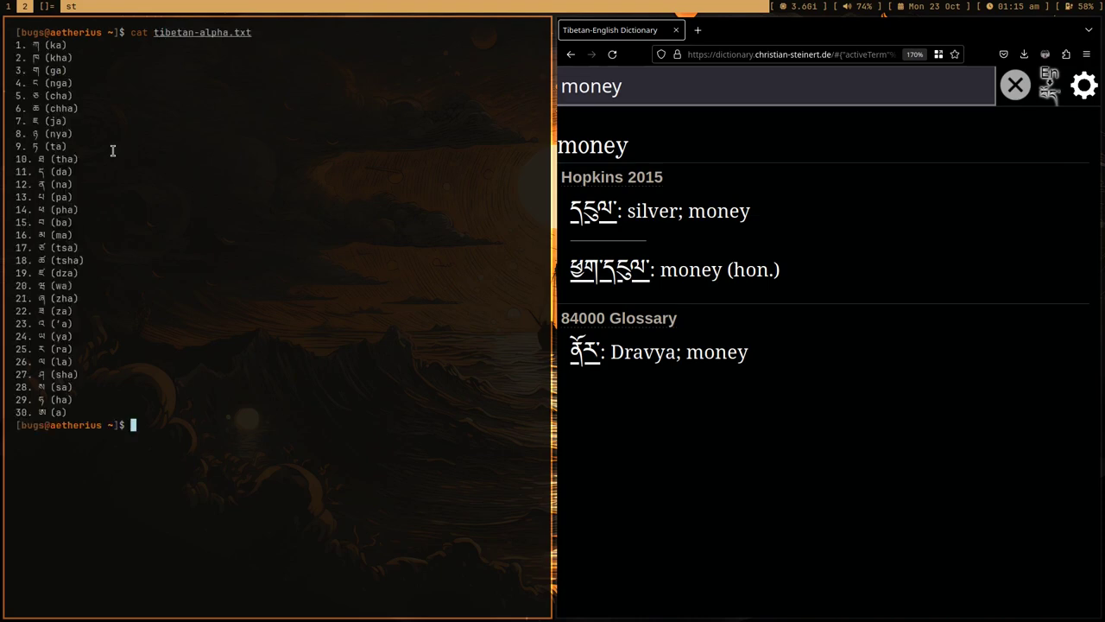
key("ctrl+shift+Page_Up")
key("ctrl+shift+Page_Up")
key("ctrl+shift+Page_Up")
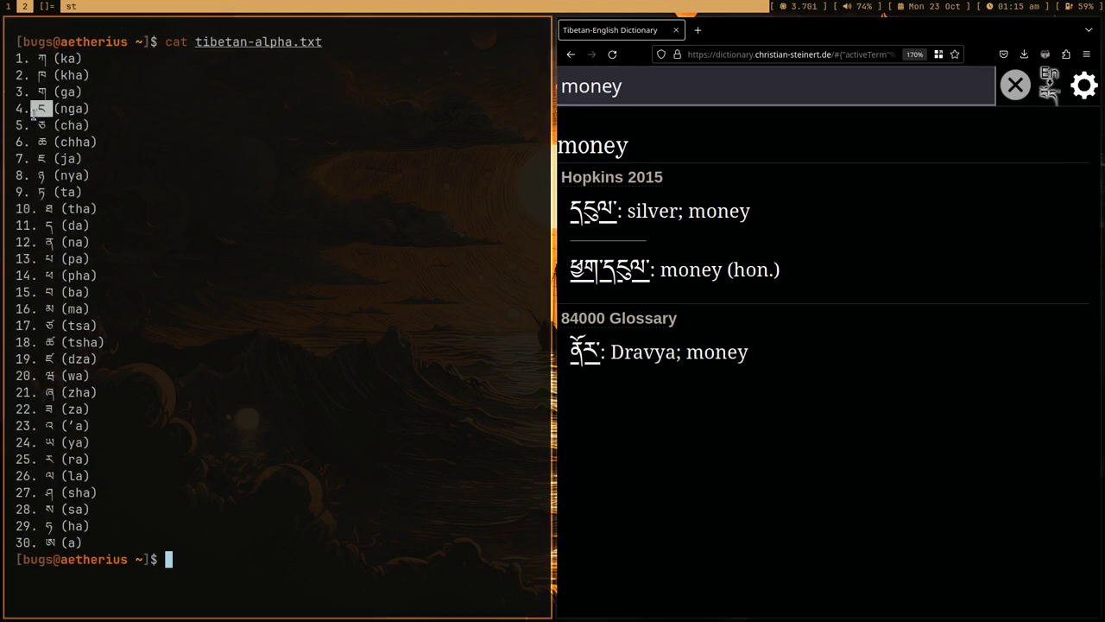
key("ctrl+d")
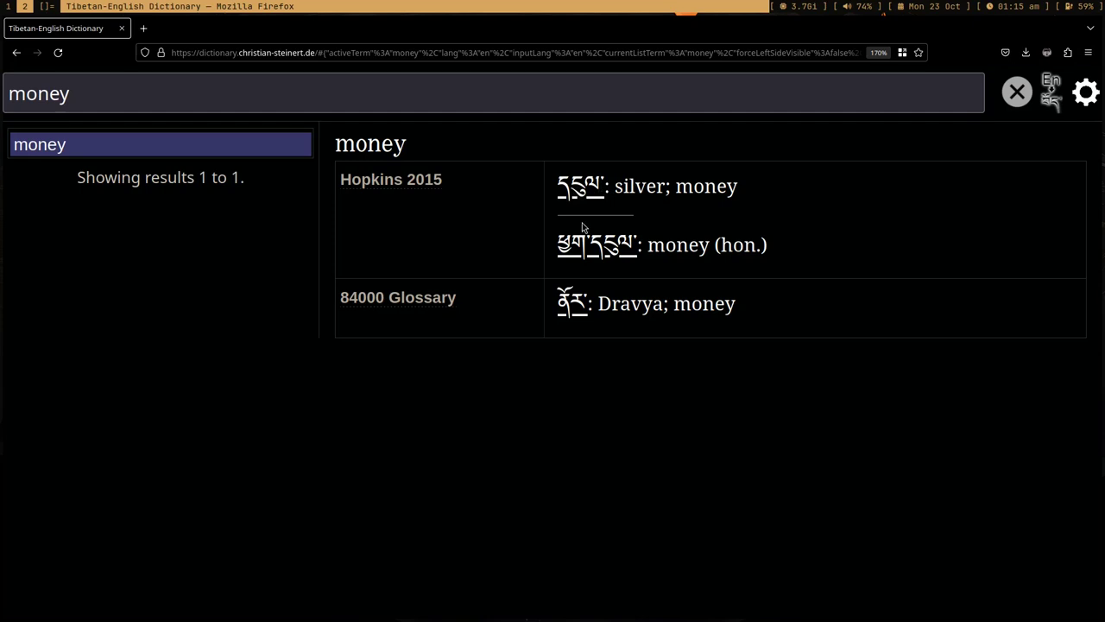
Search the web for 'nativier' in a new browser tab
mouse_move(580, 246)
left_click_drag(319, 50, 530, 53)
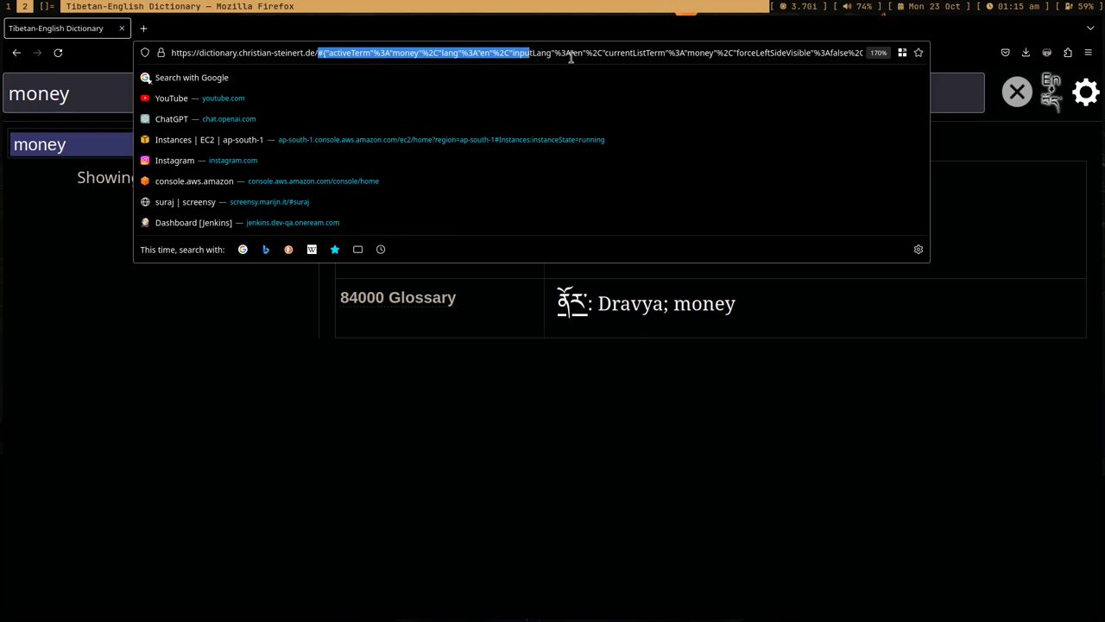
left_click(143, 29)
type("nat")
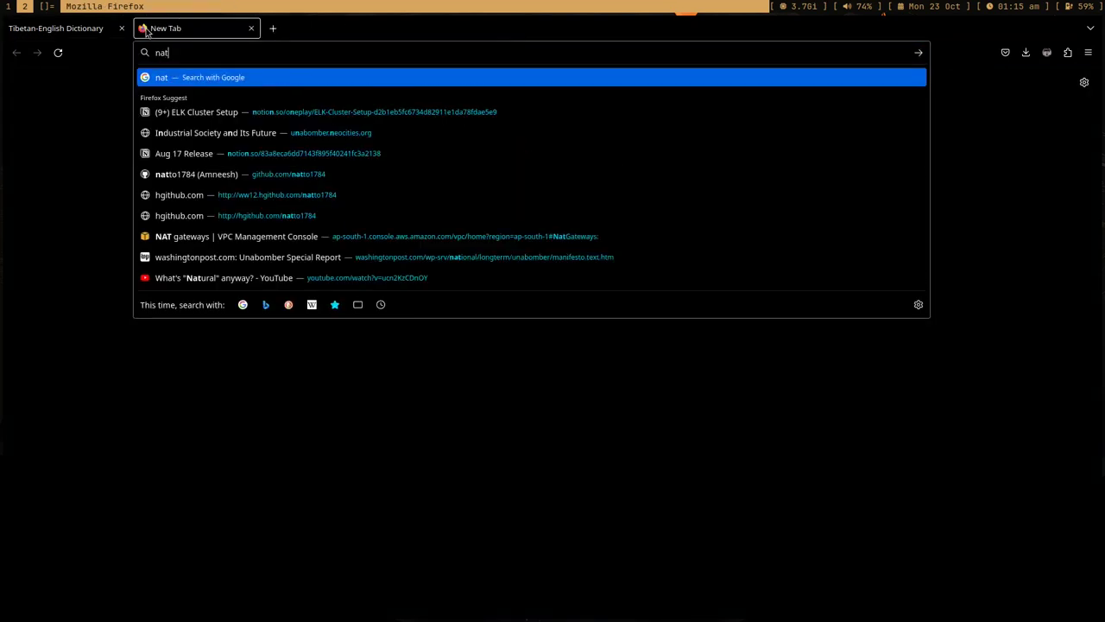
type("ivier")
key("Return")
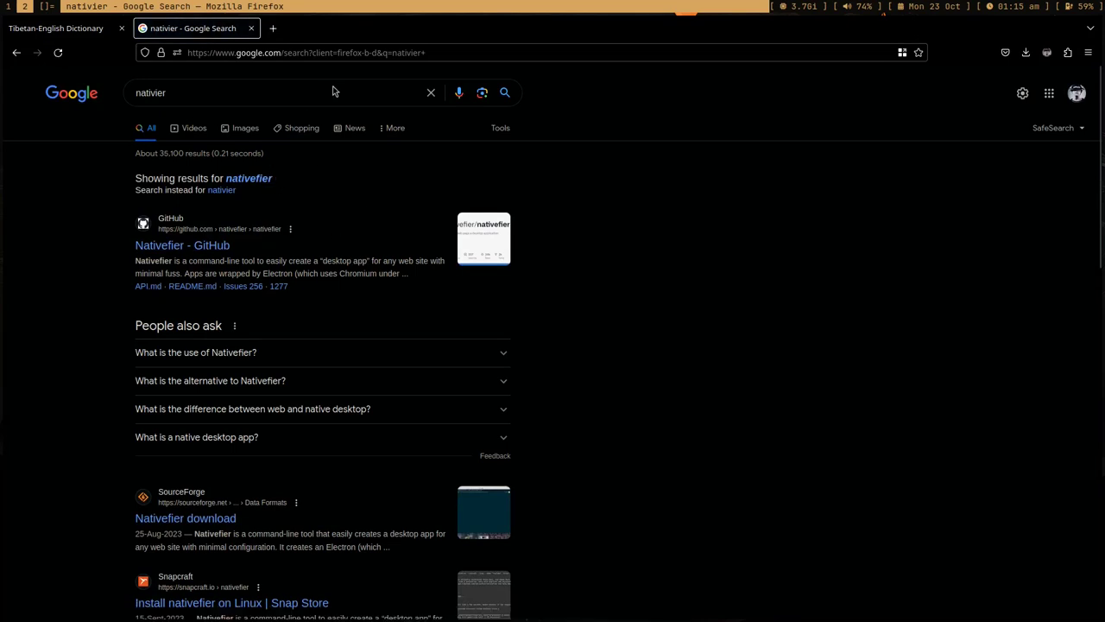
Refine the search to 'nativier arch linux' and open the AUR nodejs-nativefier result
type("arch linux")
key("Return")
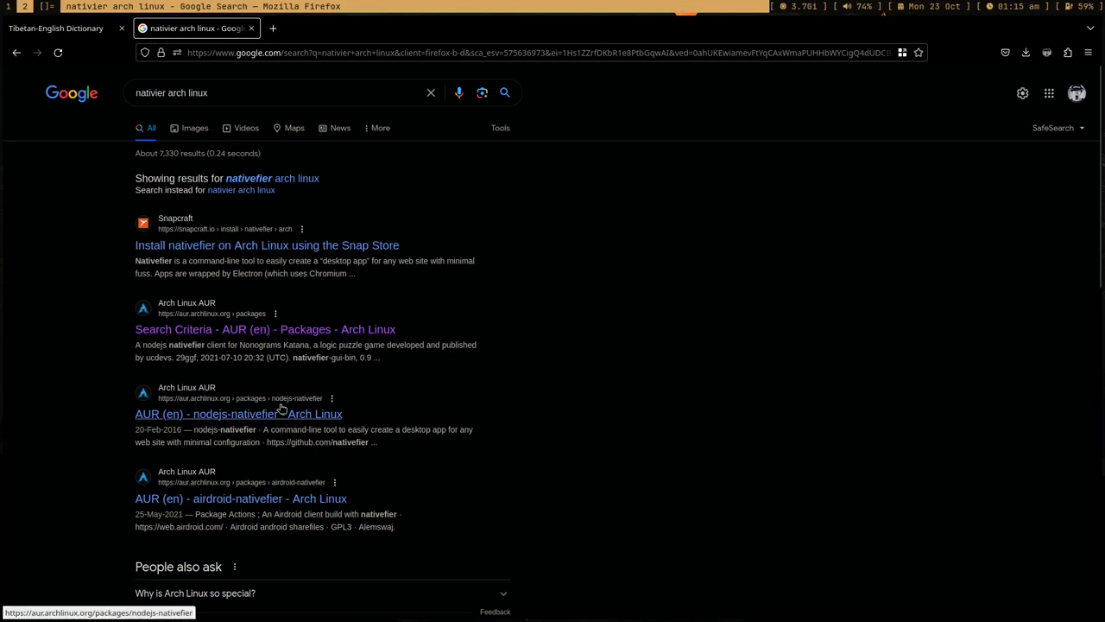
key("ctrl+plus")
key("ctrl+plus")
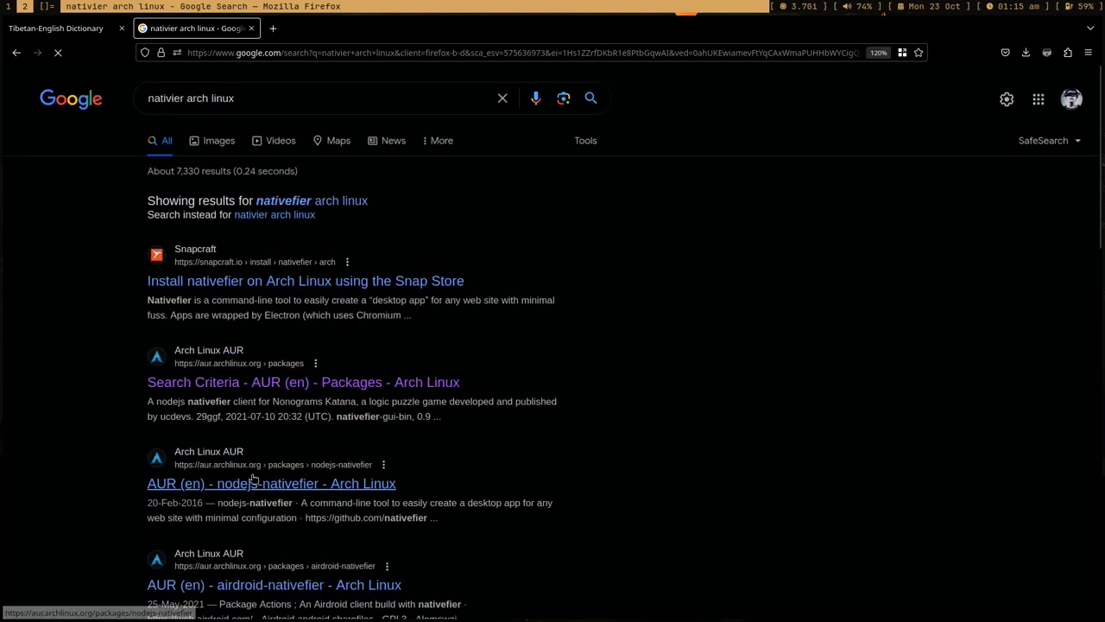
left_click(252, 484)
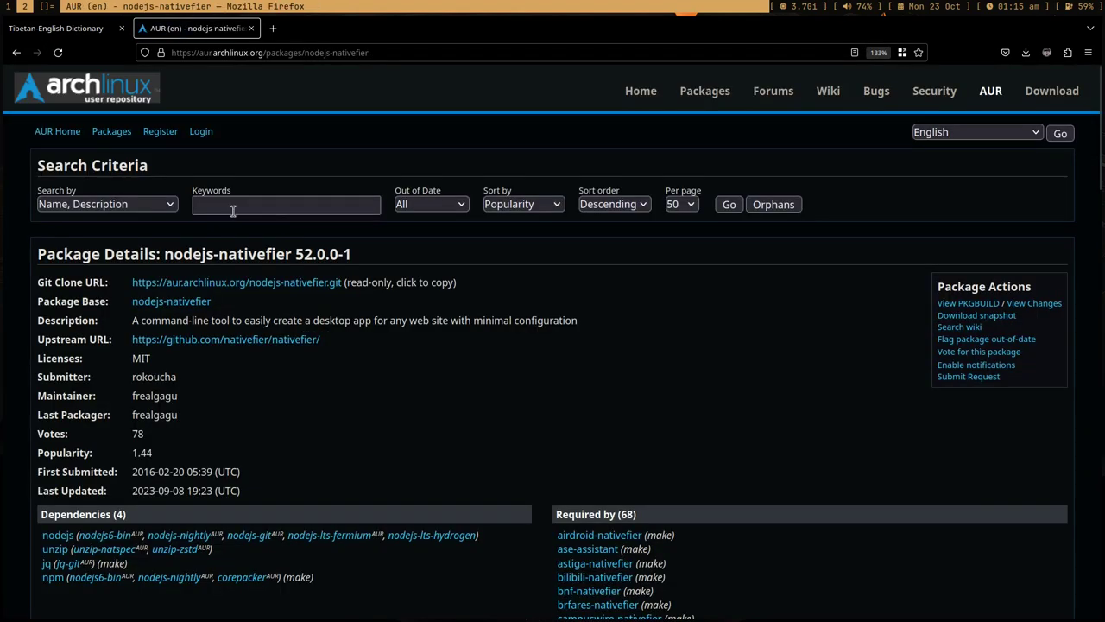
Search AUR packages for the keyword 'nativier'
left_click(231, 206)
type("nativier")
key("Return")
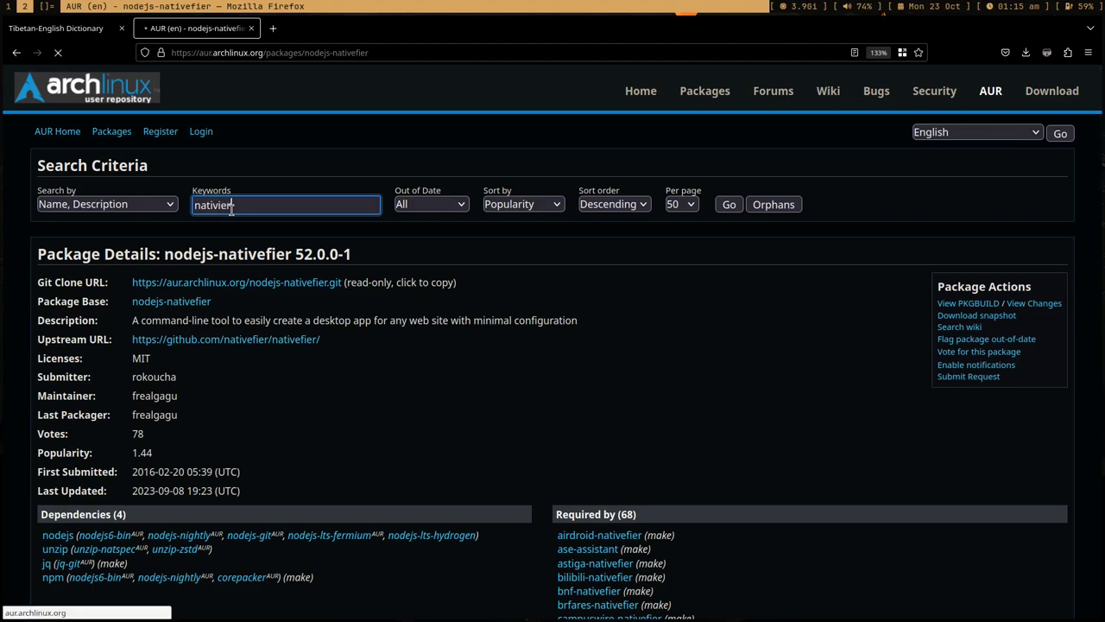
Search 'nativier' in a new tab and cut Google's corrected spelling 'nativefier'
left_click(276, 35)
type("m")
key("BackSpace")
type("nativier")
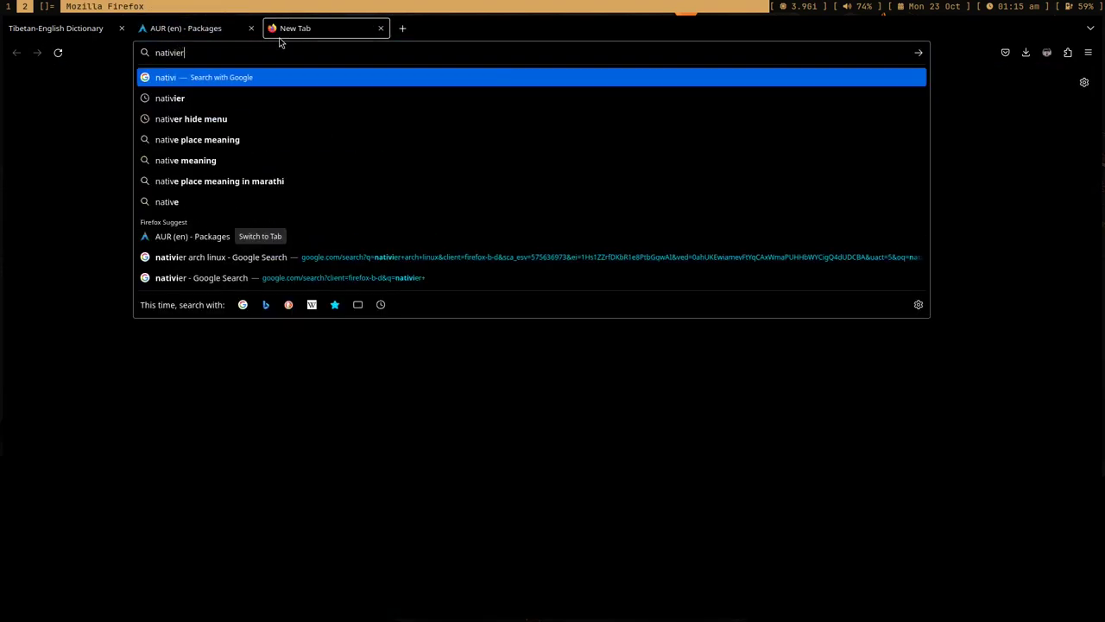
left_click(231, 121)
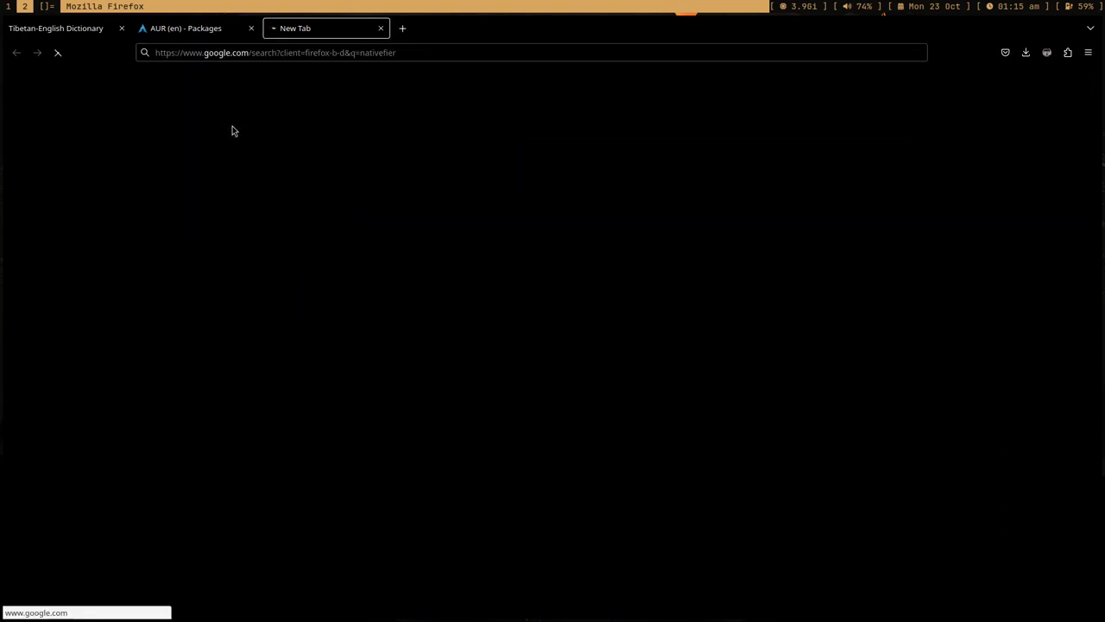
double_click(202, 98)
key("ctrl+c")
key("BackSpace")
Paste 'nativefier' into the AUR keyword search, submit it, and zoom in
left_click(176, 33)
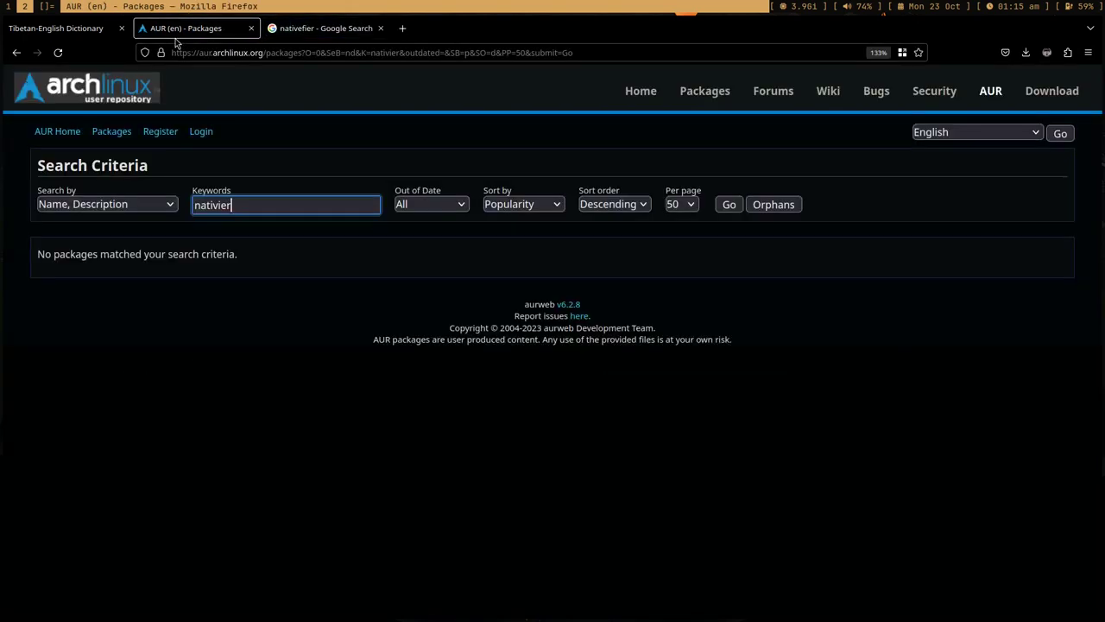
double_click(205, 197)
key("ctrl+v")
key("Return")
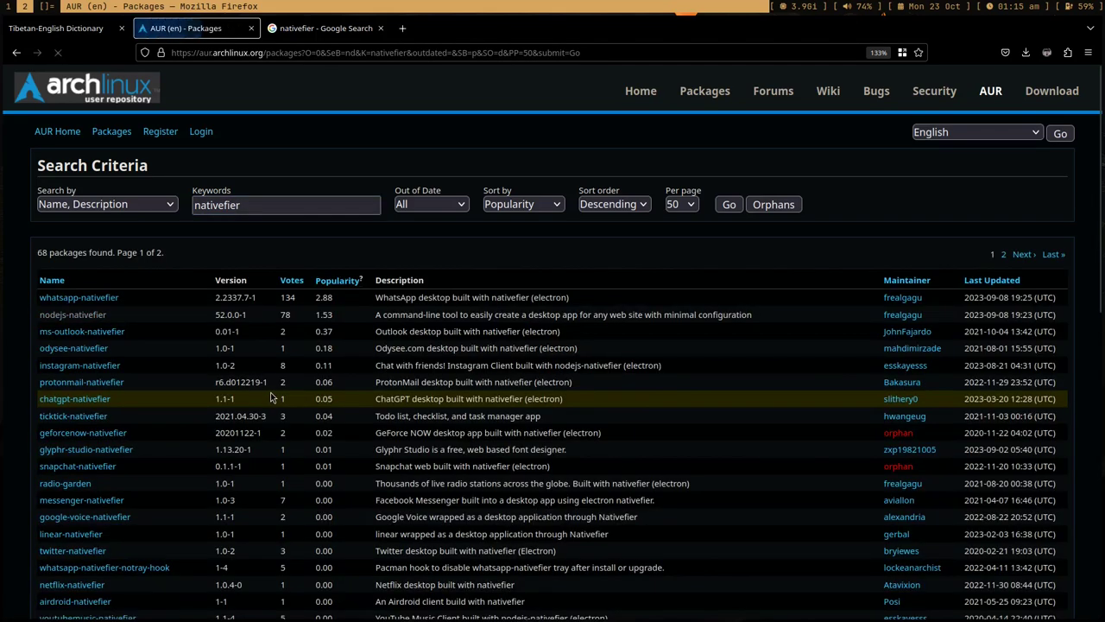
key("ctrl+plus")
key("ctrl+plus")
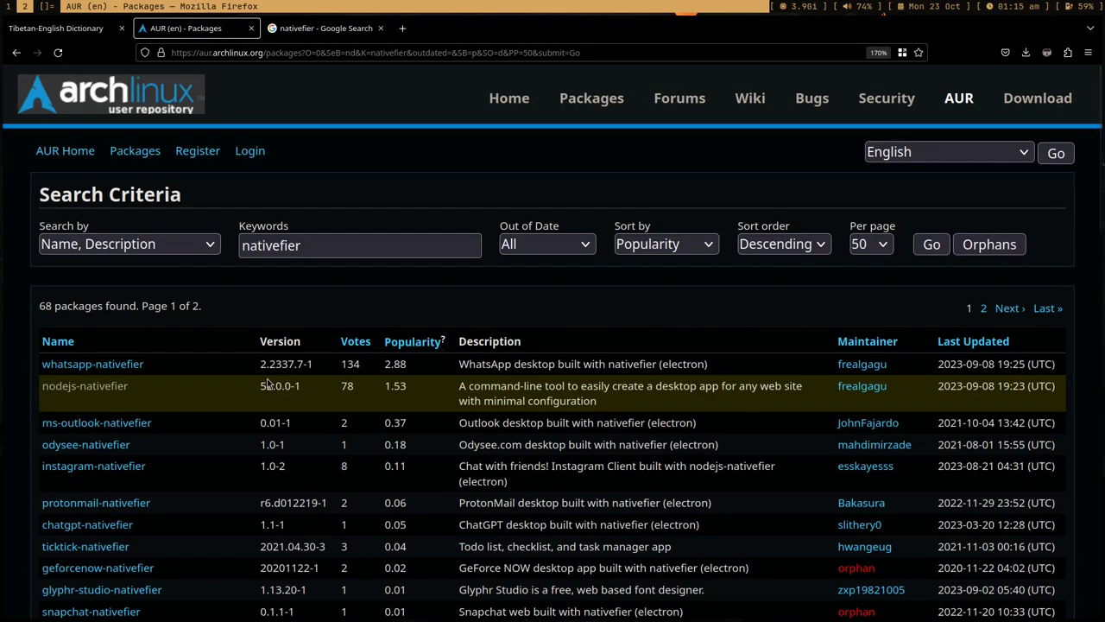
Browse the 68 nativefier packages, then open a terminal on empty workspace 4
scroll(268, 383, "down", 5)
scroll(130, 256, "up", 3)
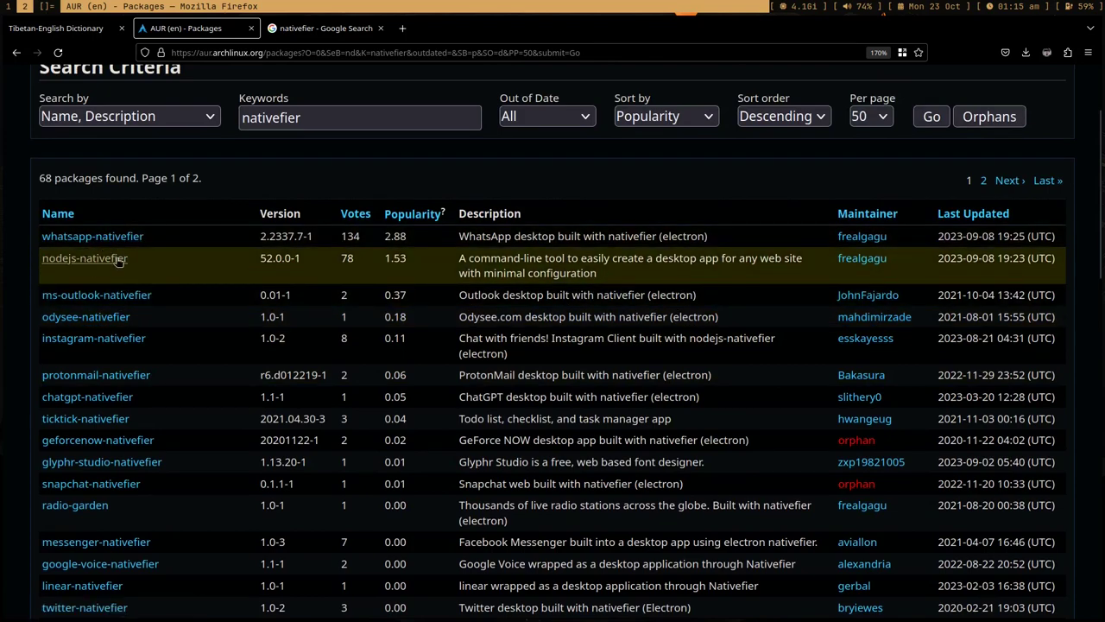
scroll(122, 293, "down", 7)
scroll(121, 298, "down", 5)
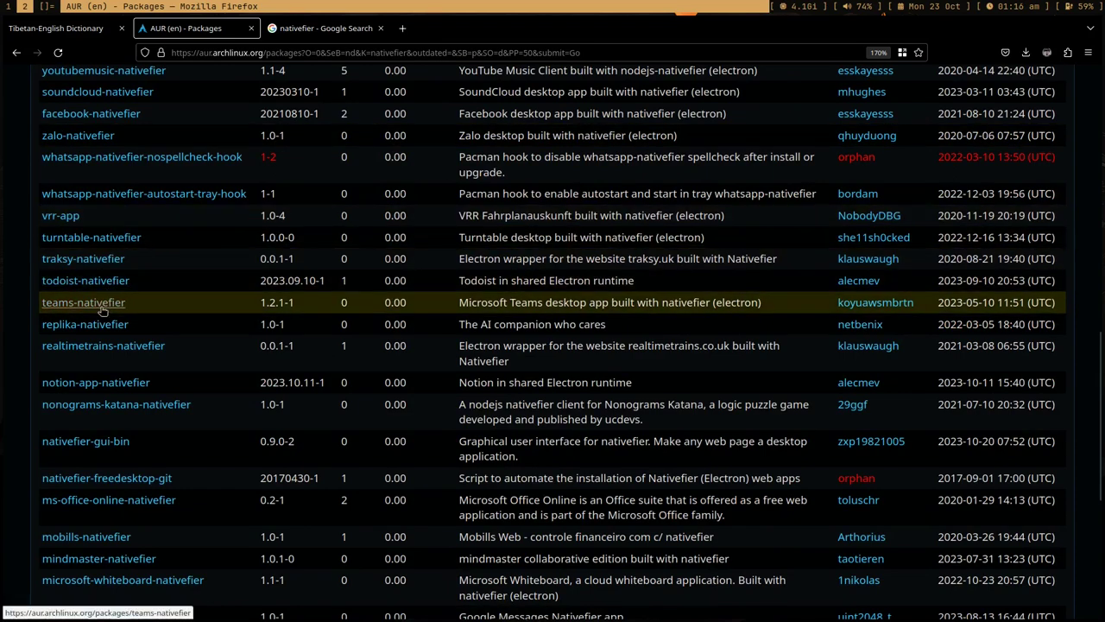
scroll(81, 304, "up", 7)
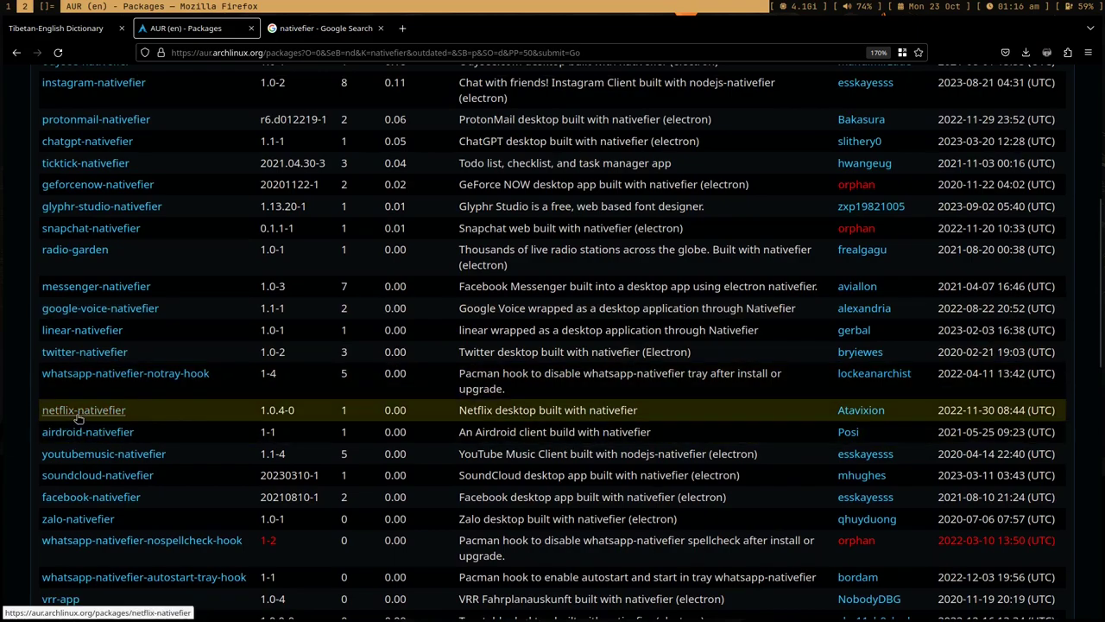
scroll(121, 402, "up", 7)
scroll(149, 397, "down", 20)
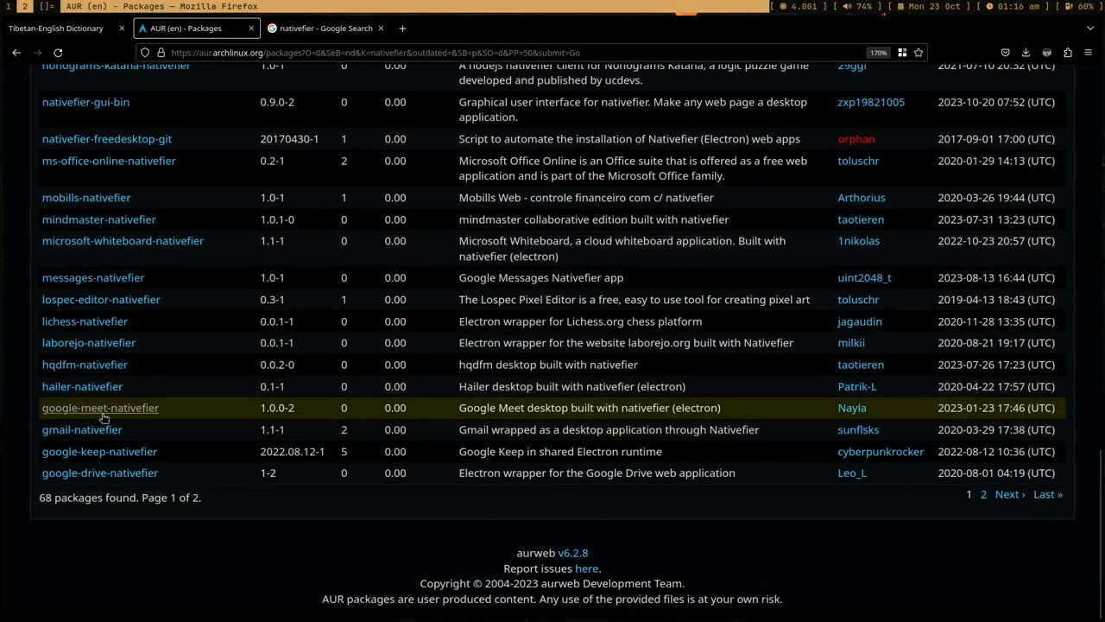
scroll(100, 451, "up", 20)
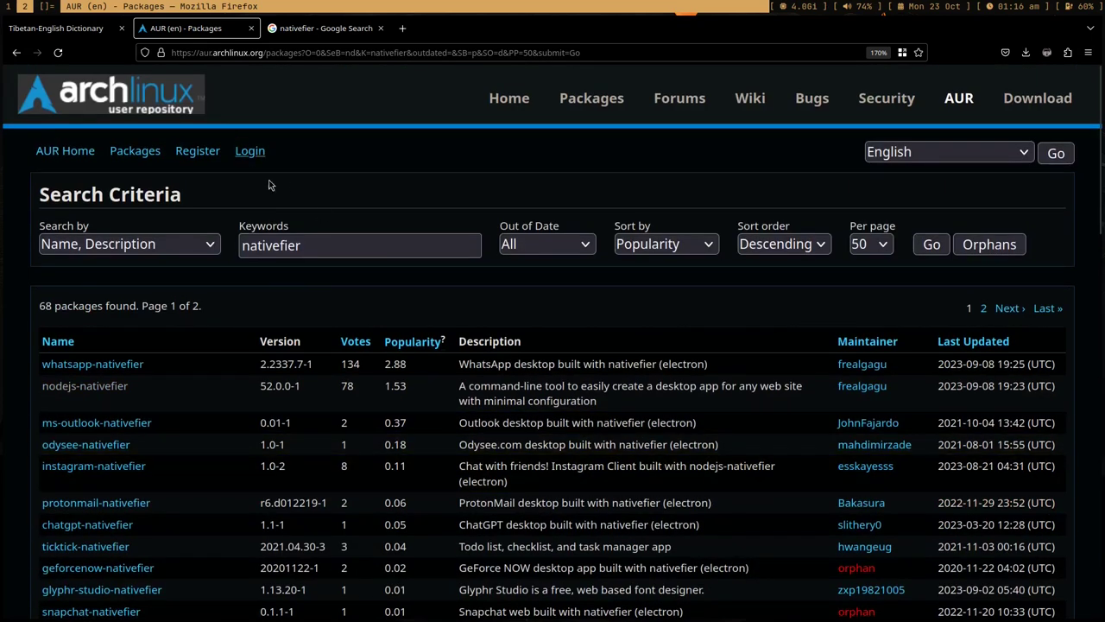
scroll(281, 339, "down", 5)
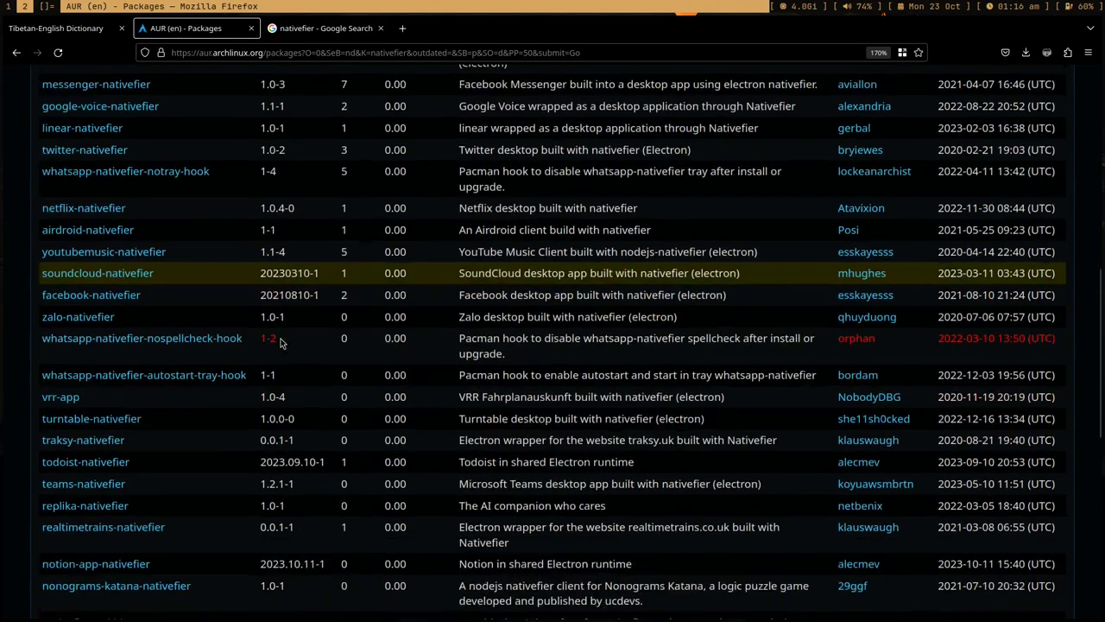
scroll(276, 338, "up", 5)
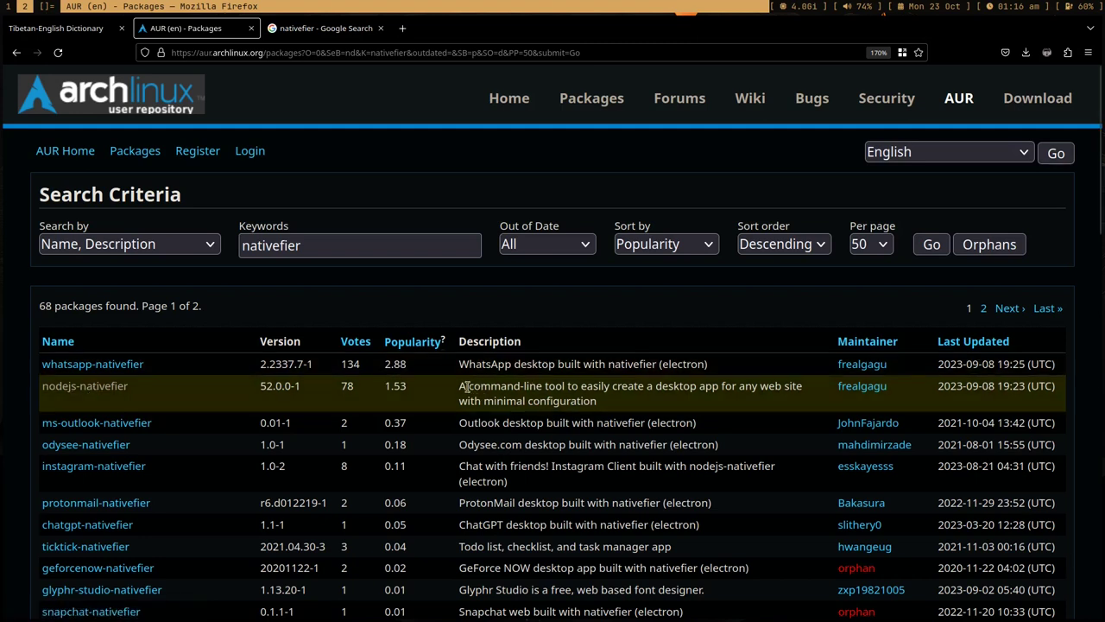
left_click_drag(468, 386, 642, 403)
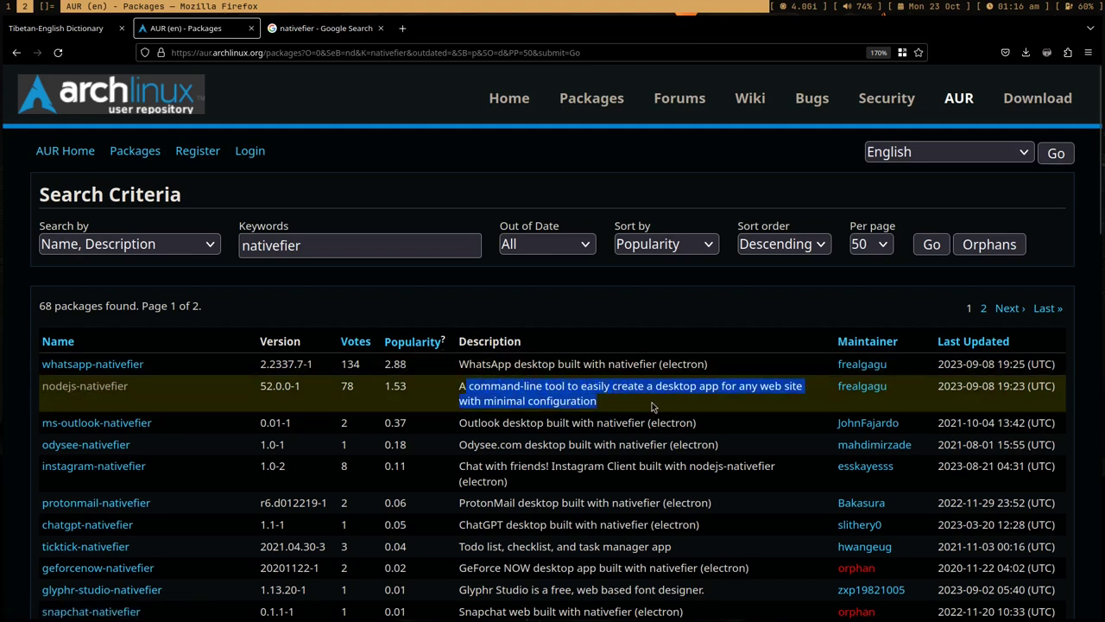
left_click(654, 408)
key("super+4")
key("super+Return")
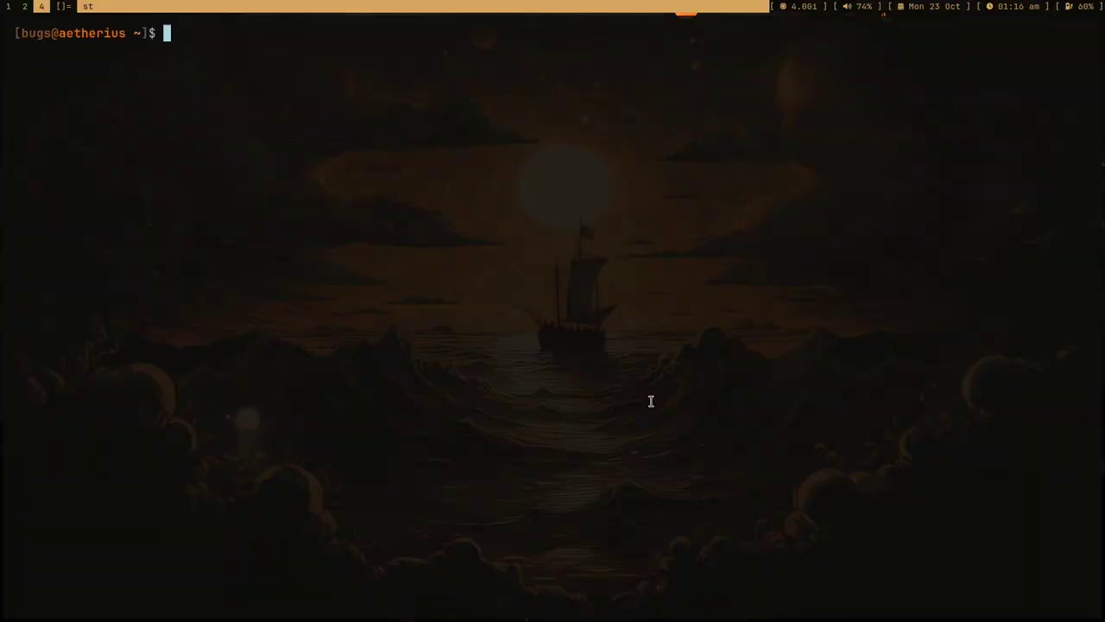
Run 'paru -S nodejs-nativefier' with the package name tab-completed
key("Up")
key("Up")
key("ctrl+u")
type("paru -S nodejs-nati")
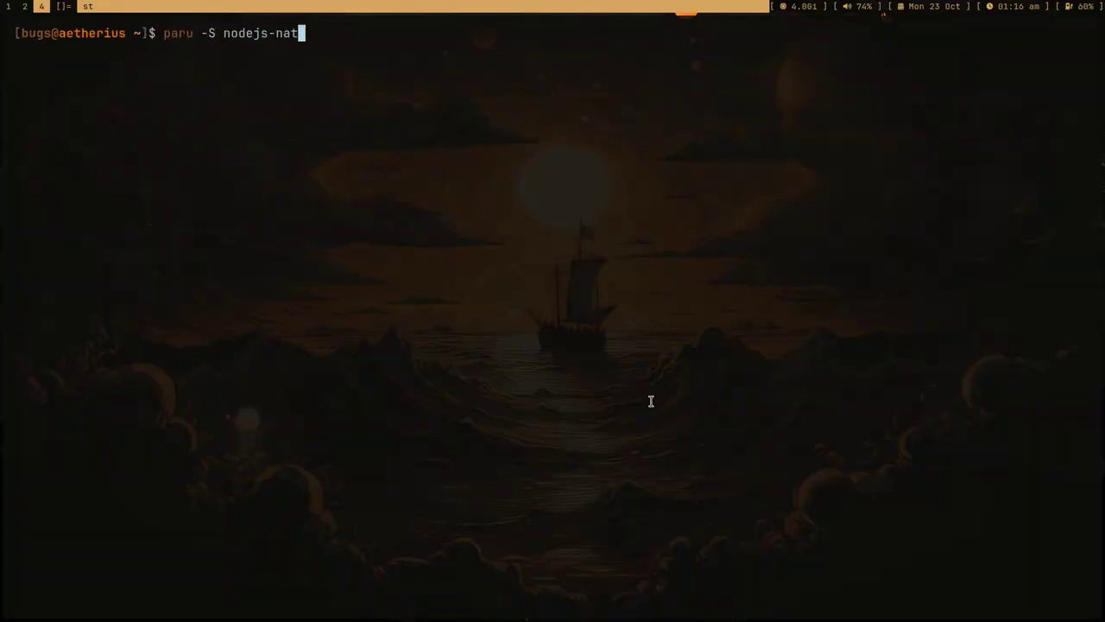
key("BackSpace")
key("BackSpace")
key("BackSpace")
key("Tab")
key("Return")
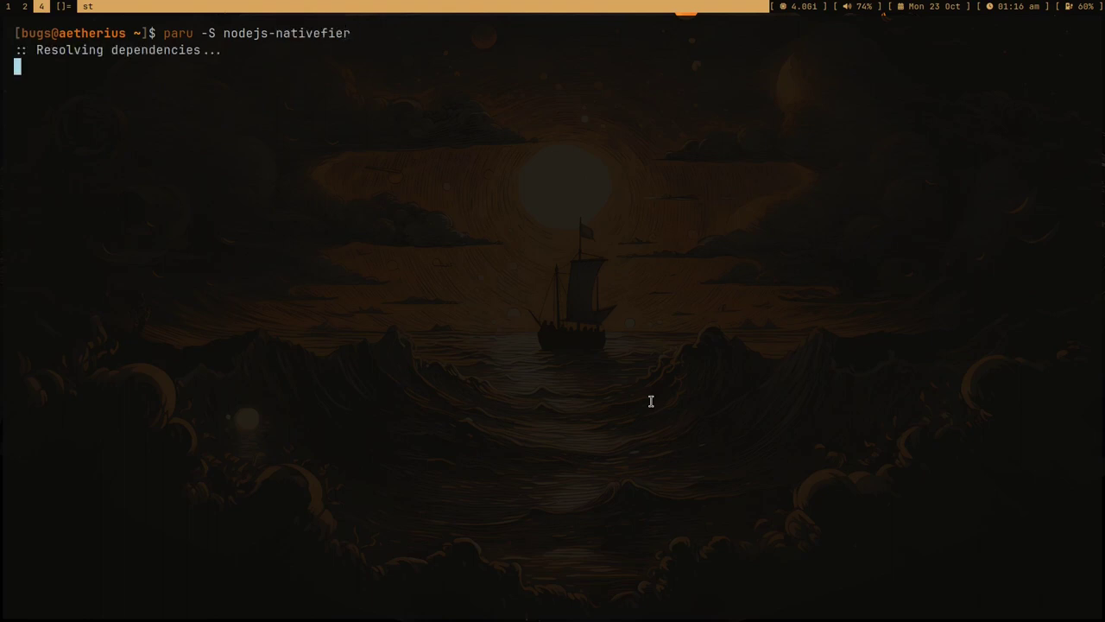
key("ctrl+shift+Page_Up")
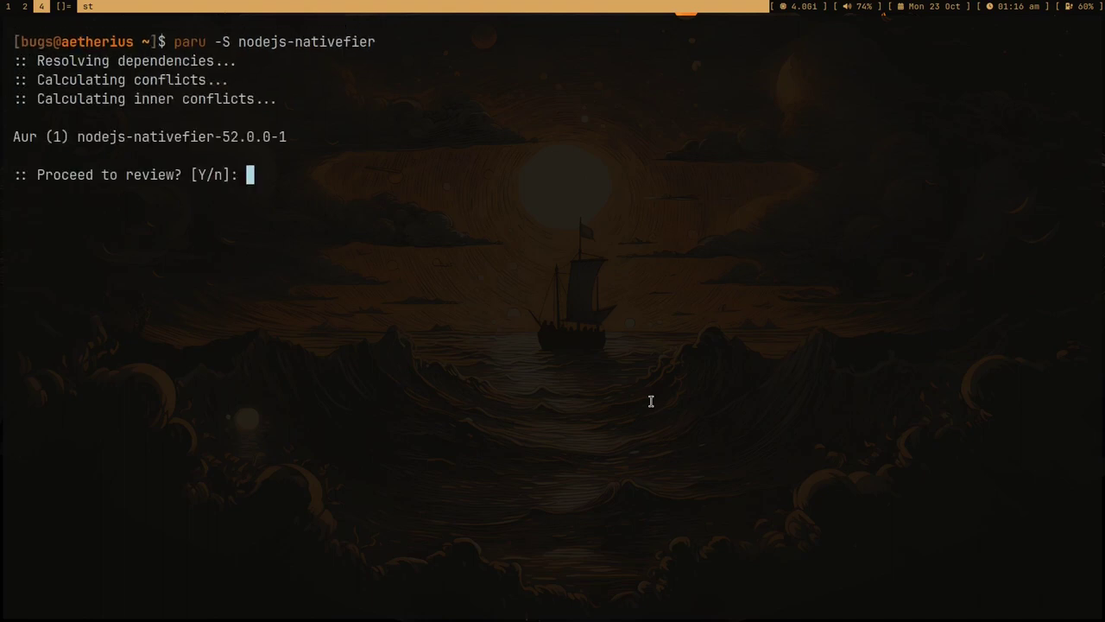
Agree to review the PKGBUILD, quit the pager, and confirm the installation
type("Y")
key("Return")
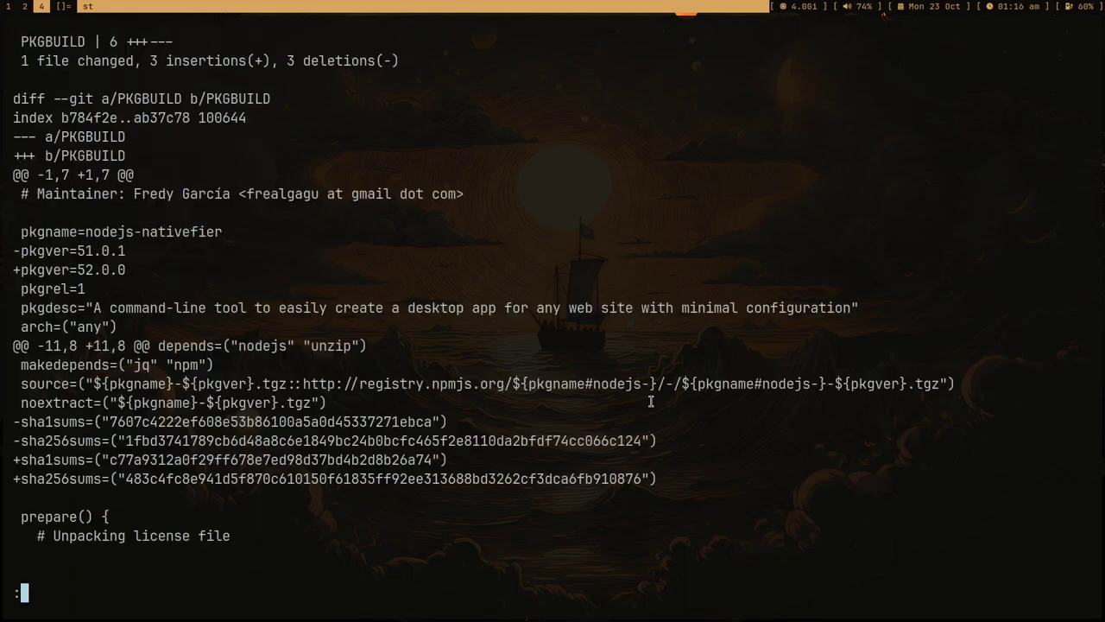
type("qY")
key("Return")
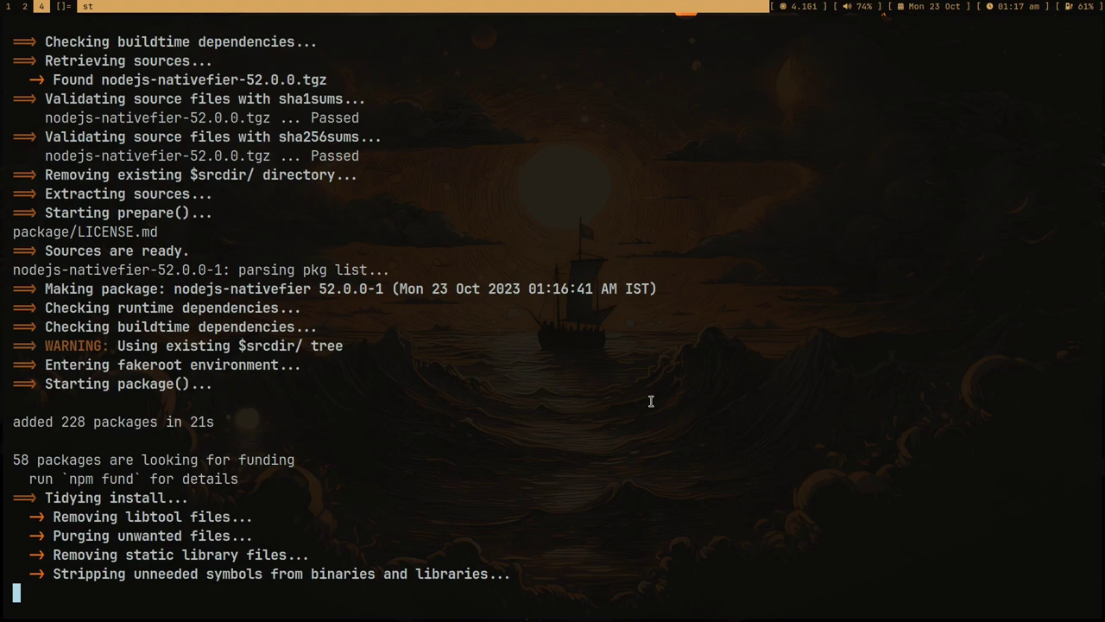
In a second terminal, list explicitly installed packages with pacman -Qe and count them with wc -l
key("super+Return")
type("pacm")
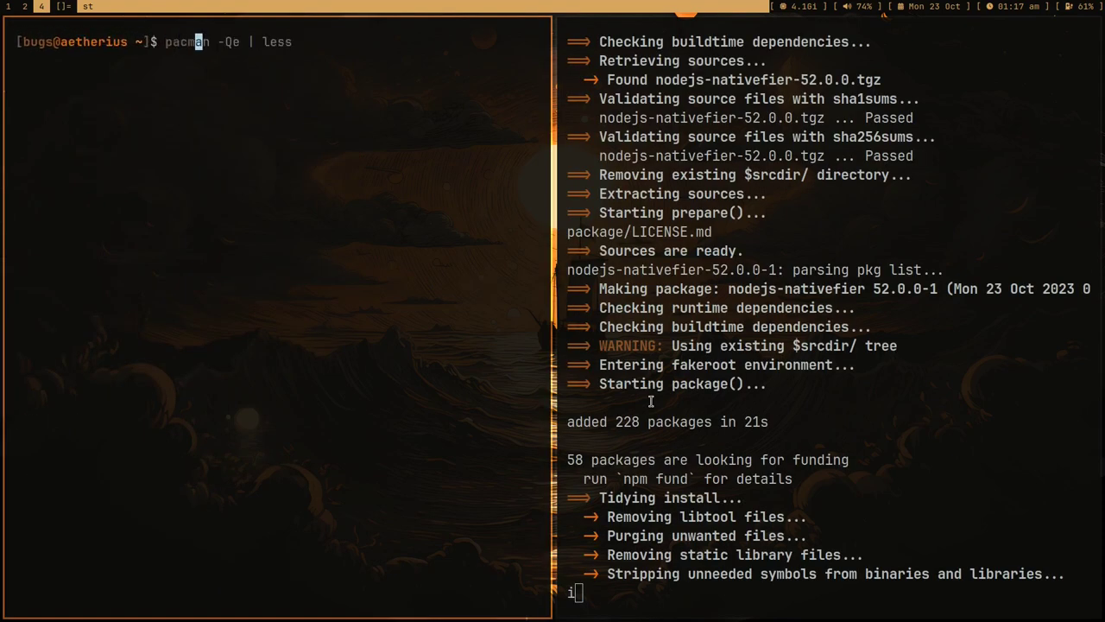
type("an -Qe | less")
key("Return")
key("q")
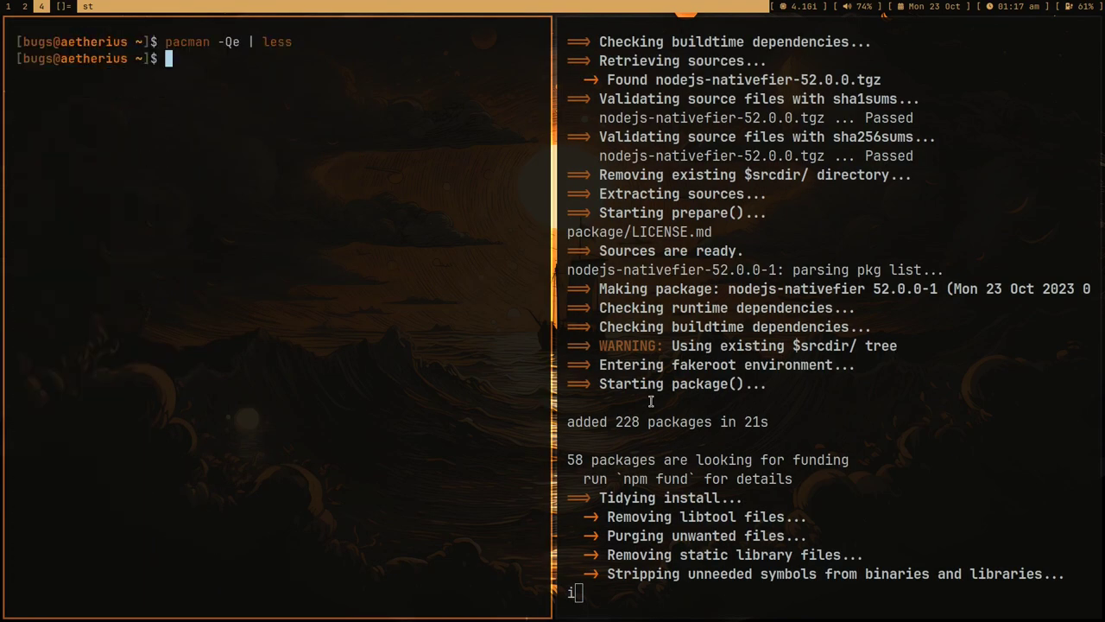
key("Up")
key("BackSpace")
key("BackSpace")
key("BackSpace")
key("BackSpace")
type("wc -l")
key("Return")
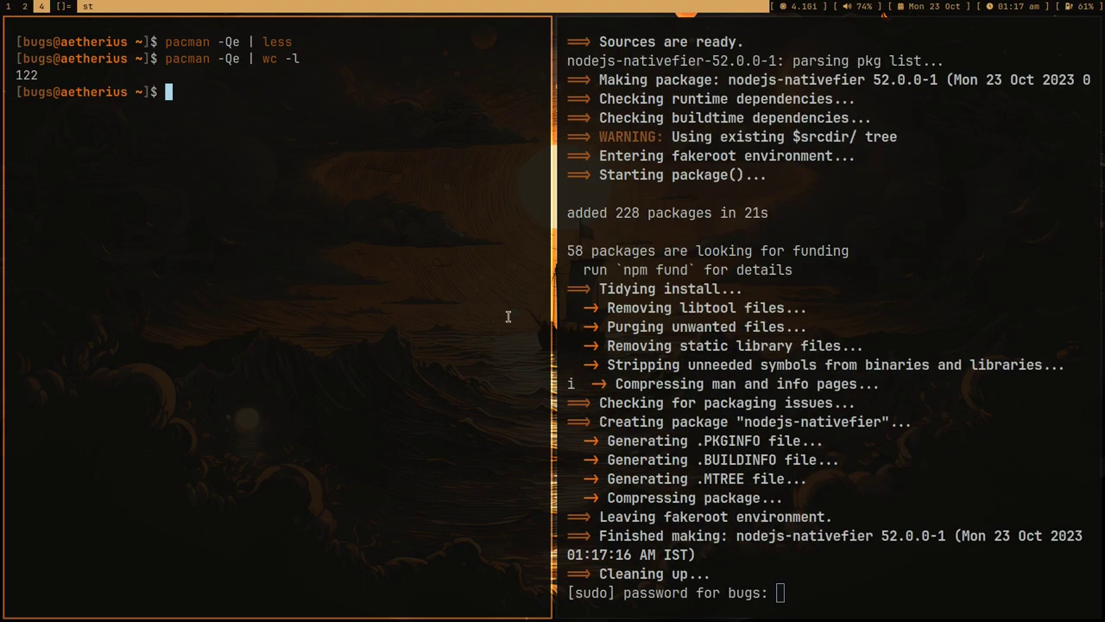
Reopen the 122-package list in less and search it for docker
double_click(26, 76)
key("Up")
key("BackSpace")
key("BackSpace")
key("BackSpace")
key("BackSpace")
key("BackSpace")
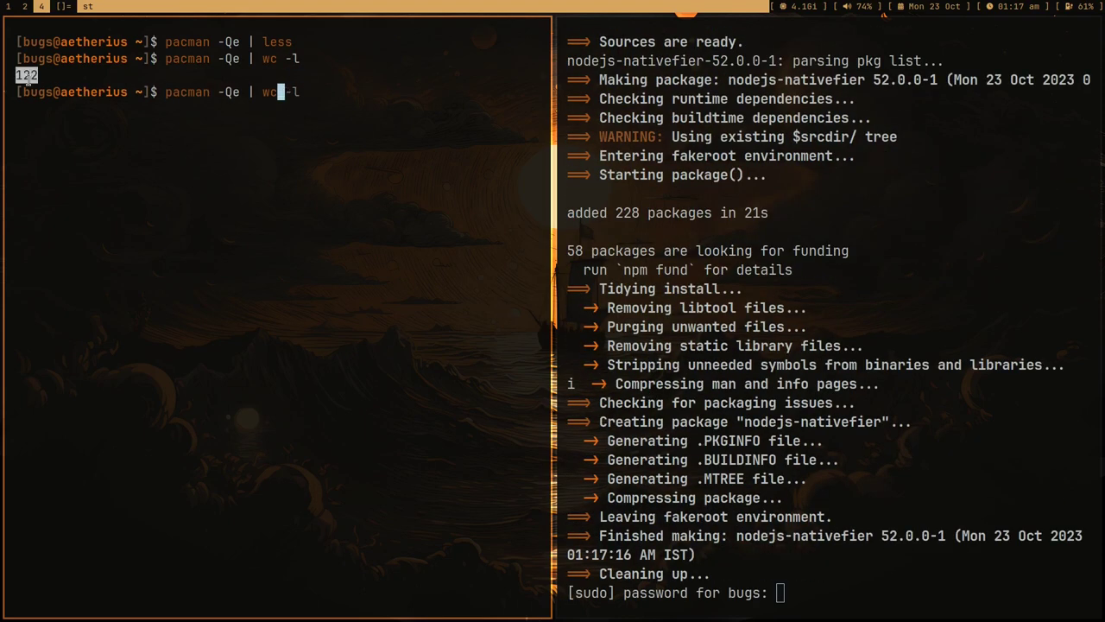
type("less")
key("Return")
key("super+h")
key("super+h")
key("super+h")
key("super+h")
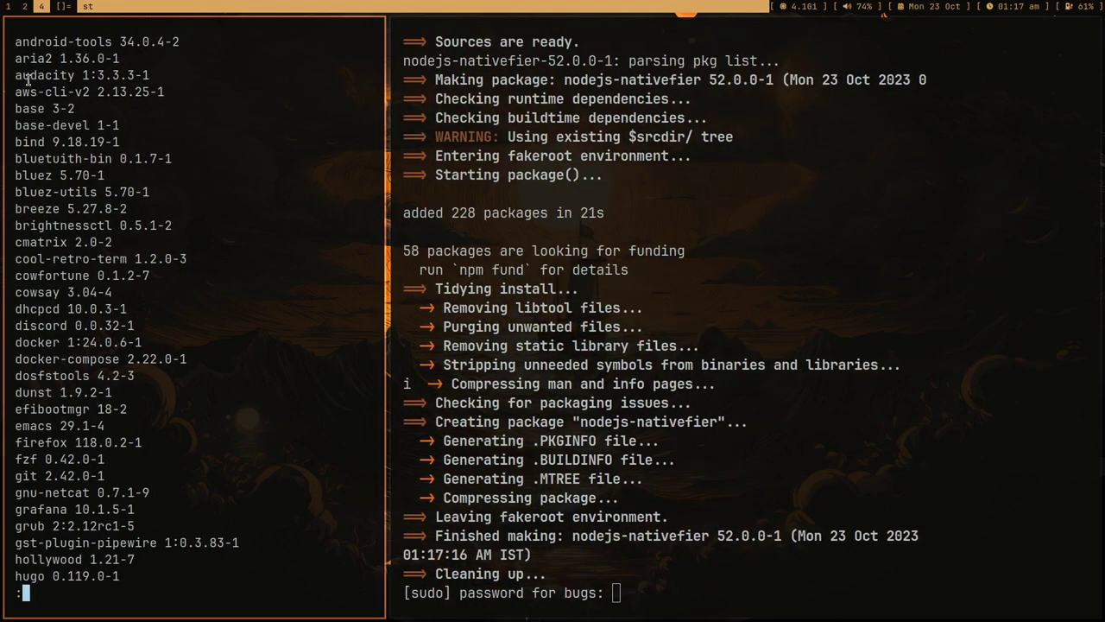
scroll(136, 242, "down", 20)
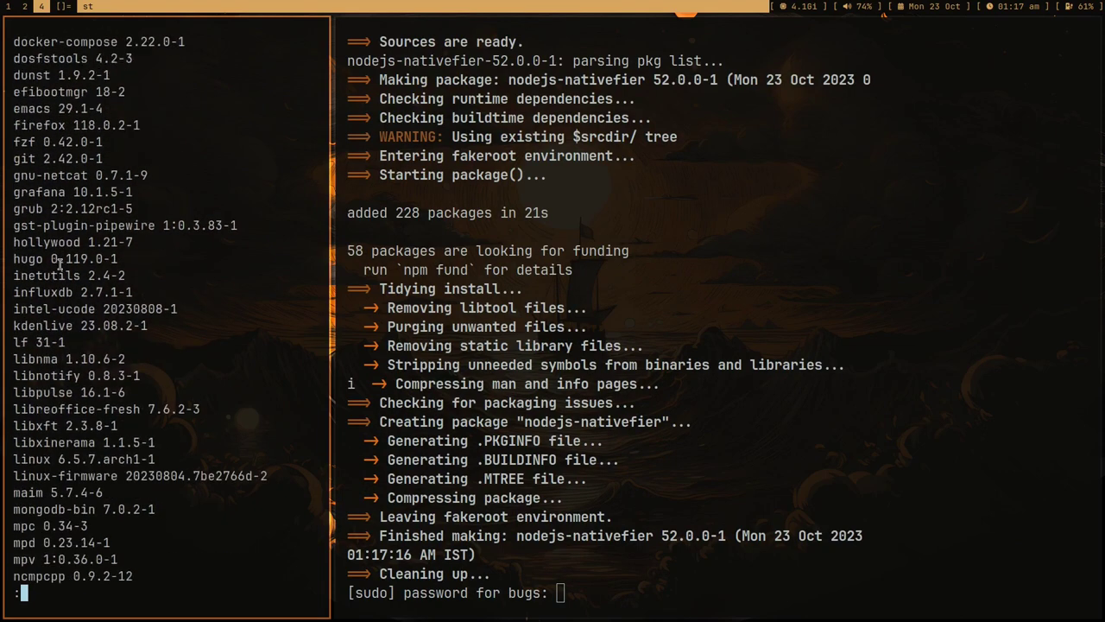
key("g")
key("slash")
type("docker")
key("Return")
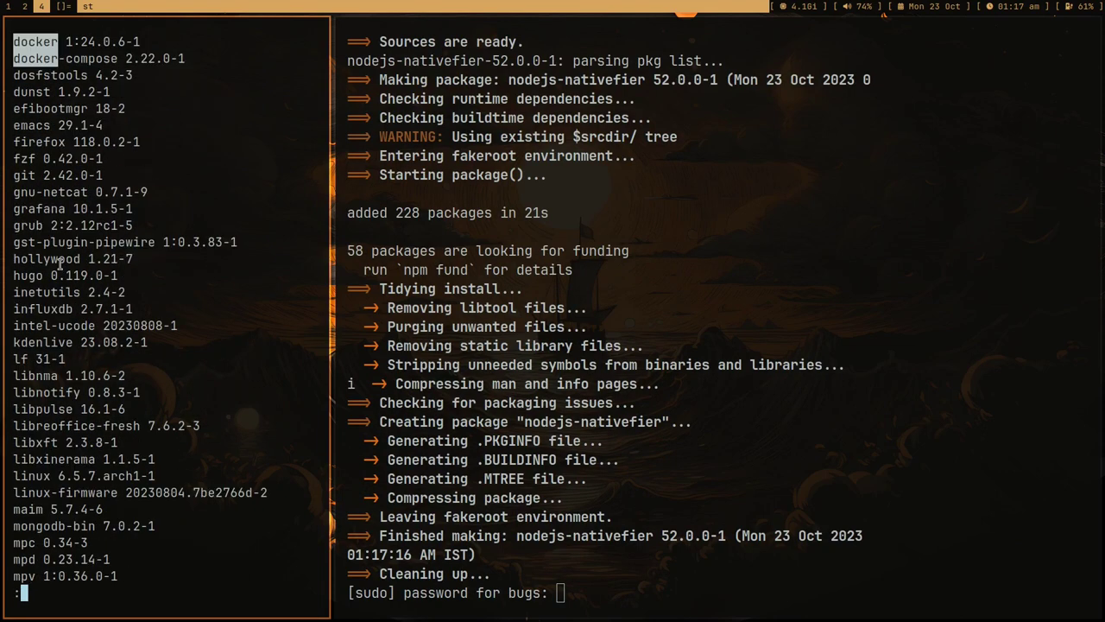
key("q")
Answer the build's sudo prompt, then print tibetan-alpha.txt in a new pane with larger font
key("ctrl+d")
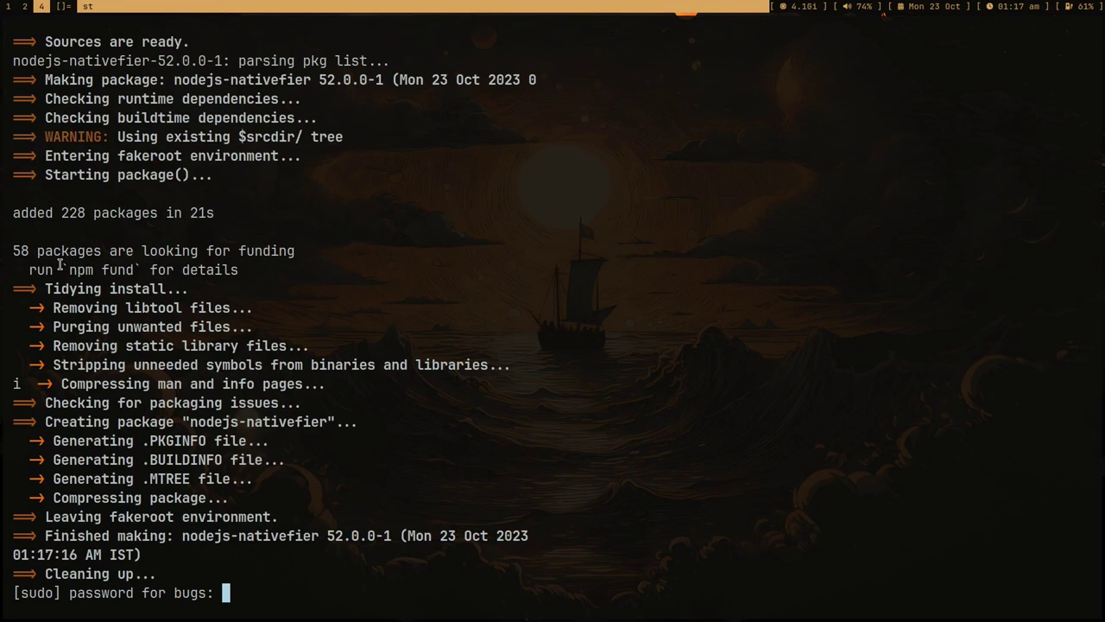
key("Return")
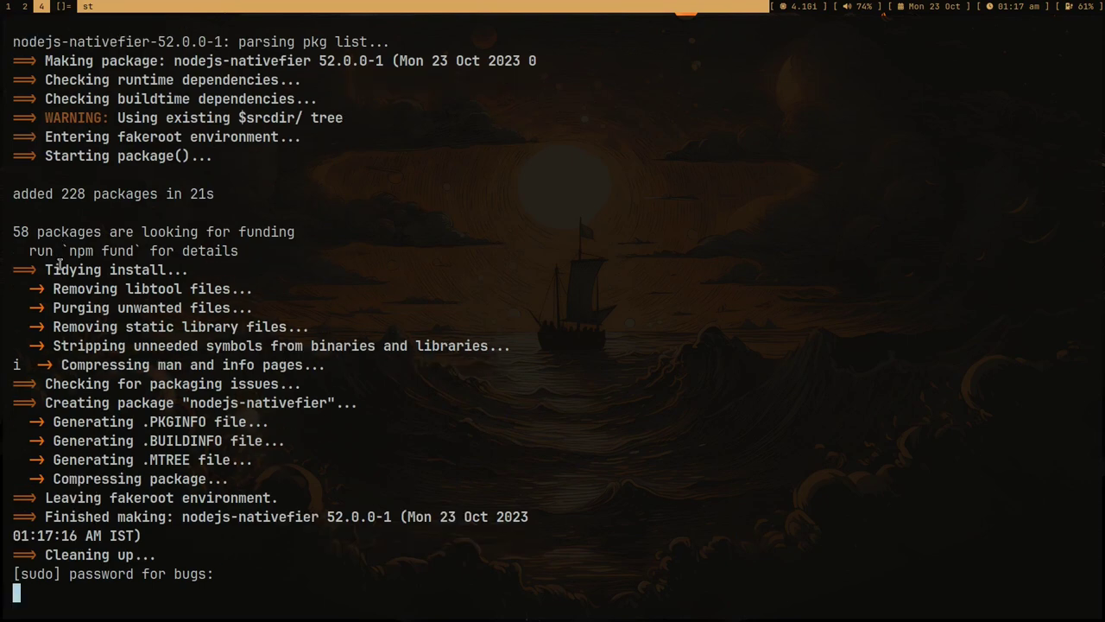
key("super+Return")
type("cat tibetan-alpha.txt")
key("Return")
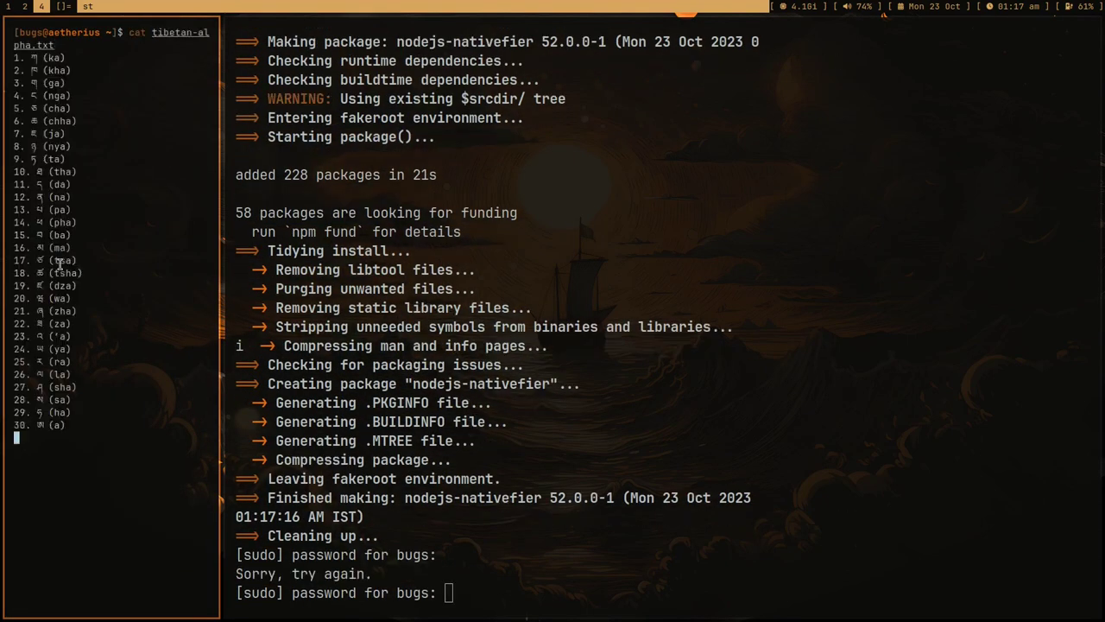
key("ctrl+shift+Page_Up")
key("ctrl+shift+Page_Up")
key("ctrl+shift+Page_Up")
key("ctrl+shift+Page_Up")
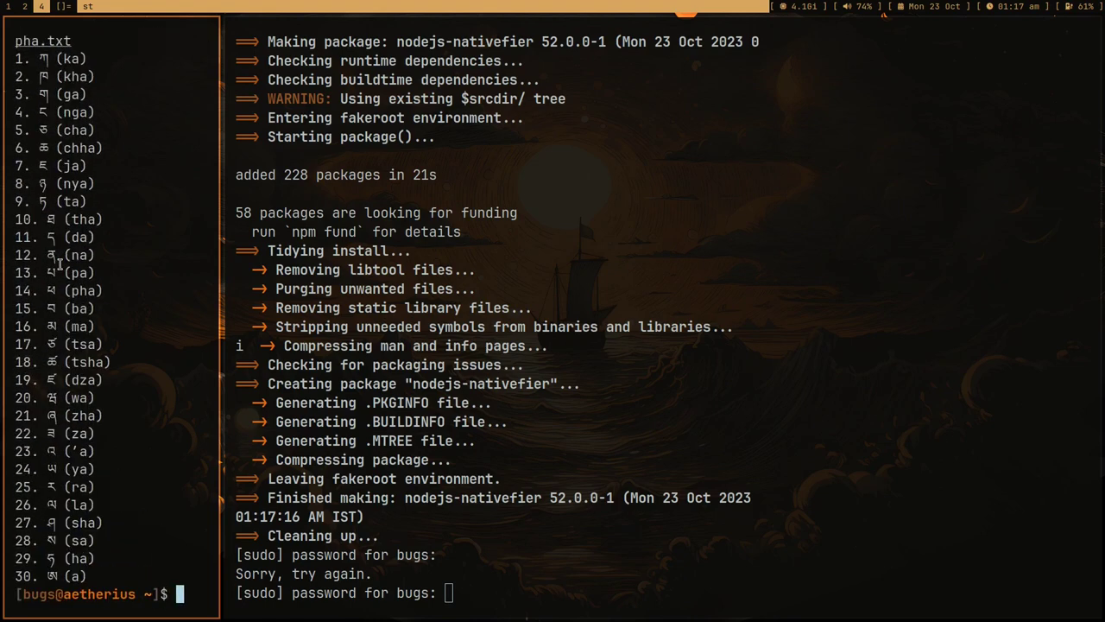
View tibetan-alpha.txt in less, glance at ChatGPT, and return to the build terminal on tag 3
key("Up")
key("ctrl+a")
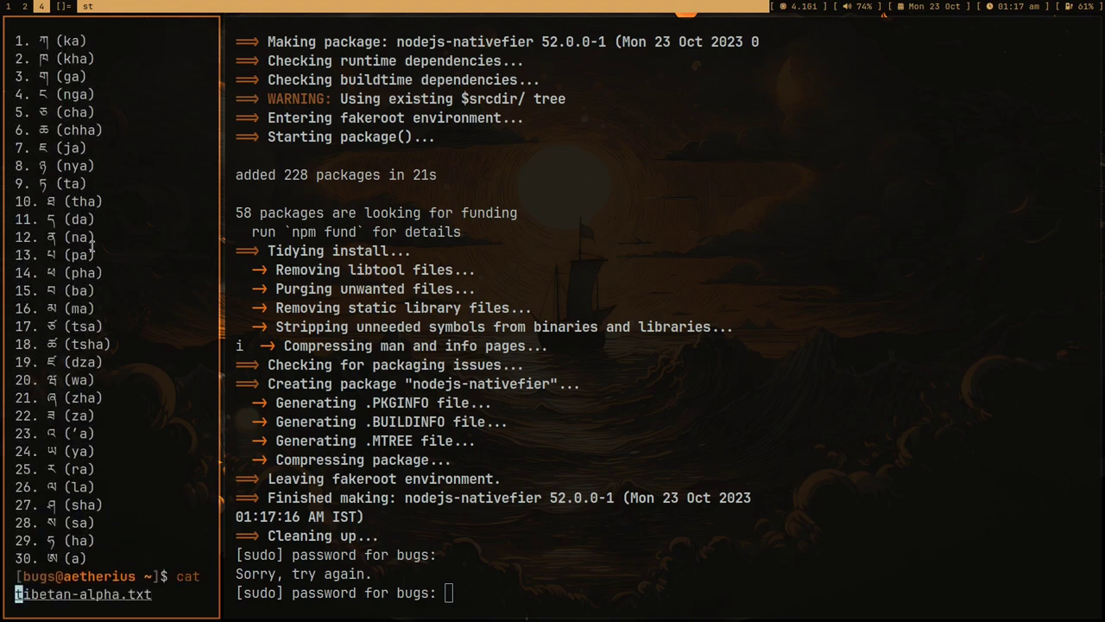
key("Delete")
key("Delete")
key("Delete")
type("less")
key("Return")
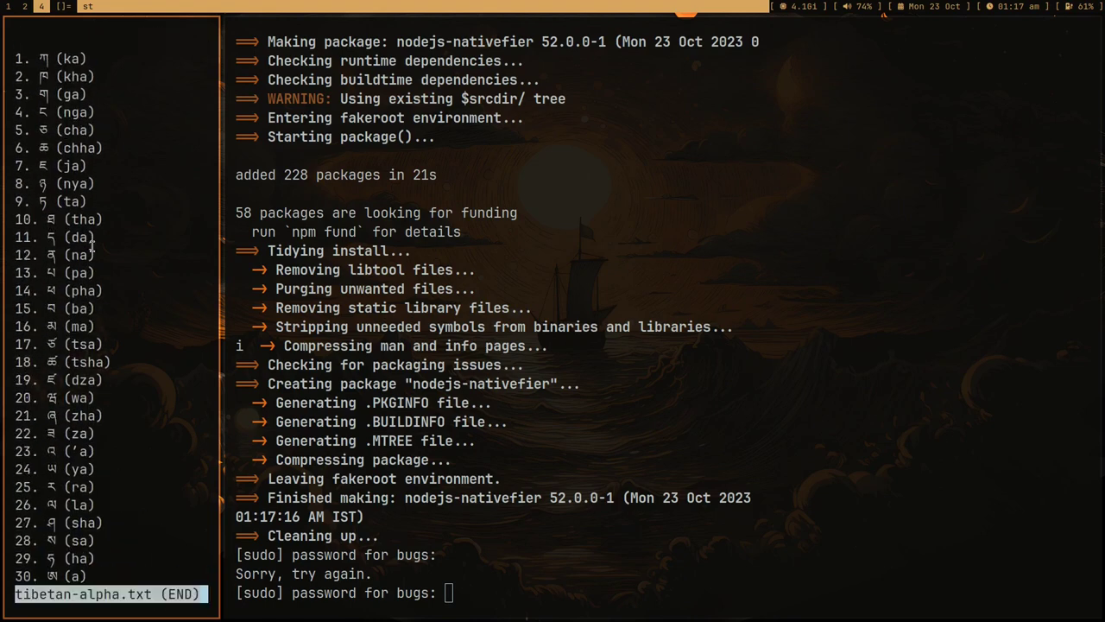
key("super+j")
key("super+k")
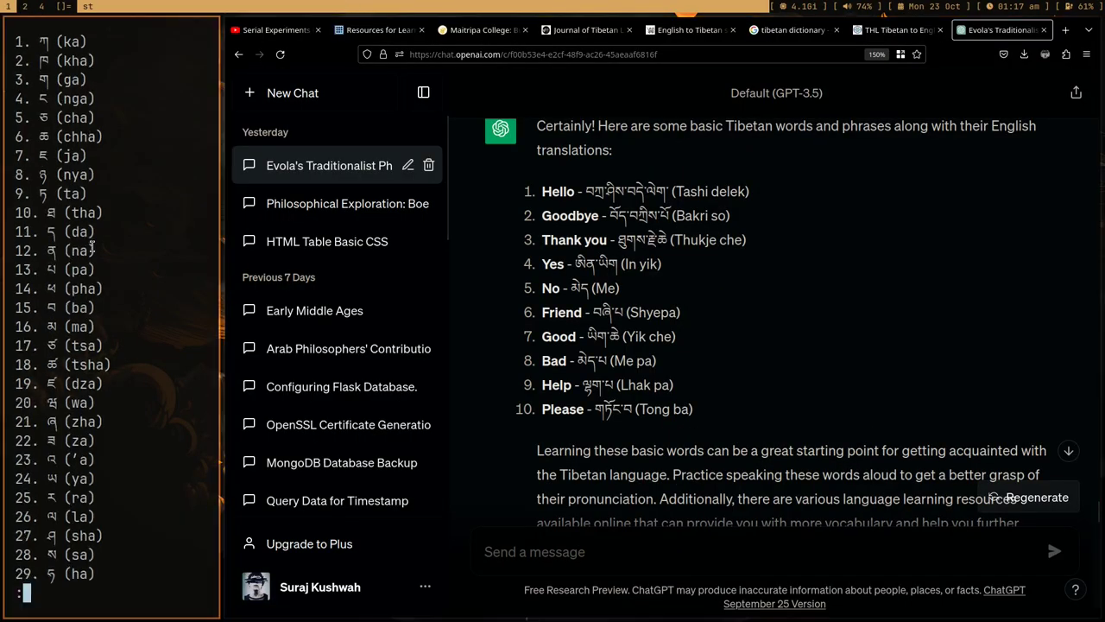
key("super+h")
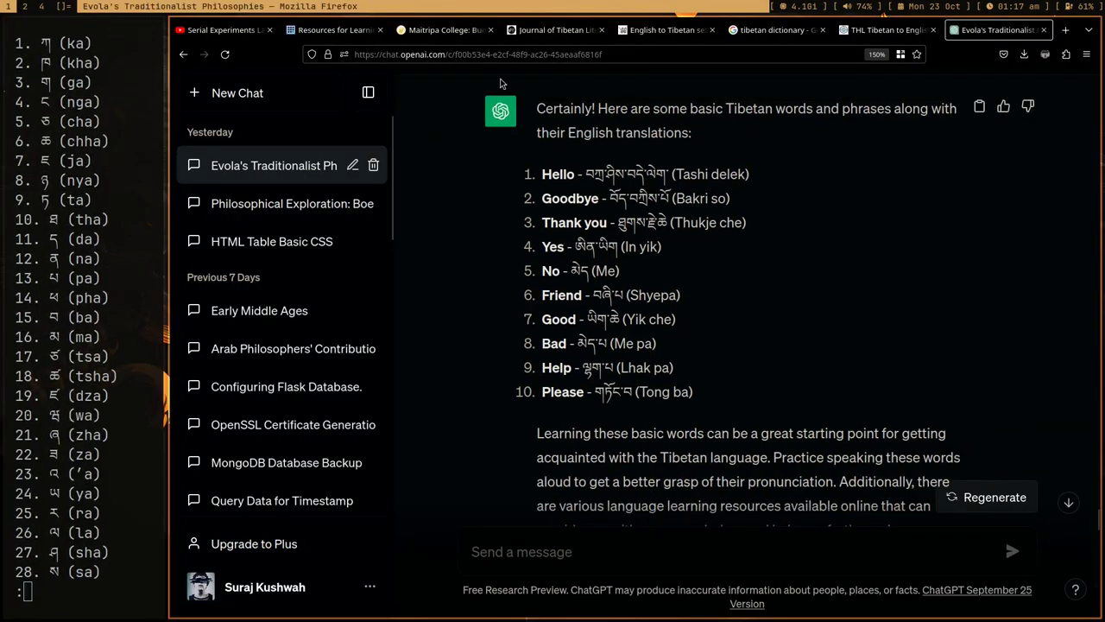
key("super+3")
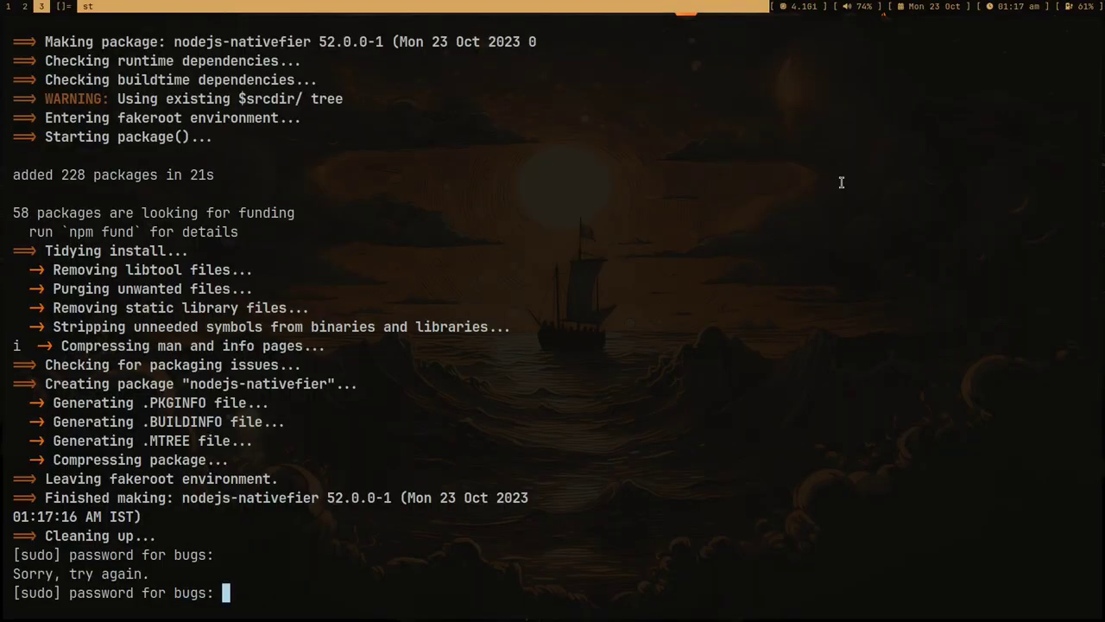
Submit the sudo password to install nativefier, then run nativefier --help on a cleared screen
key("Return")
key("ctrl+l")
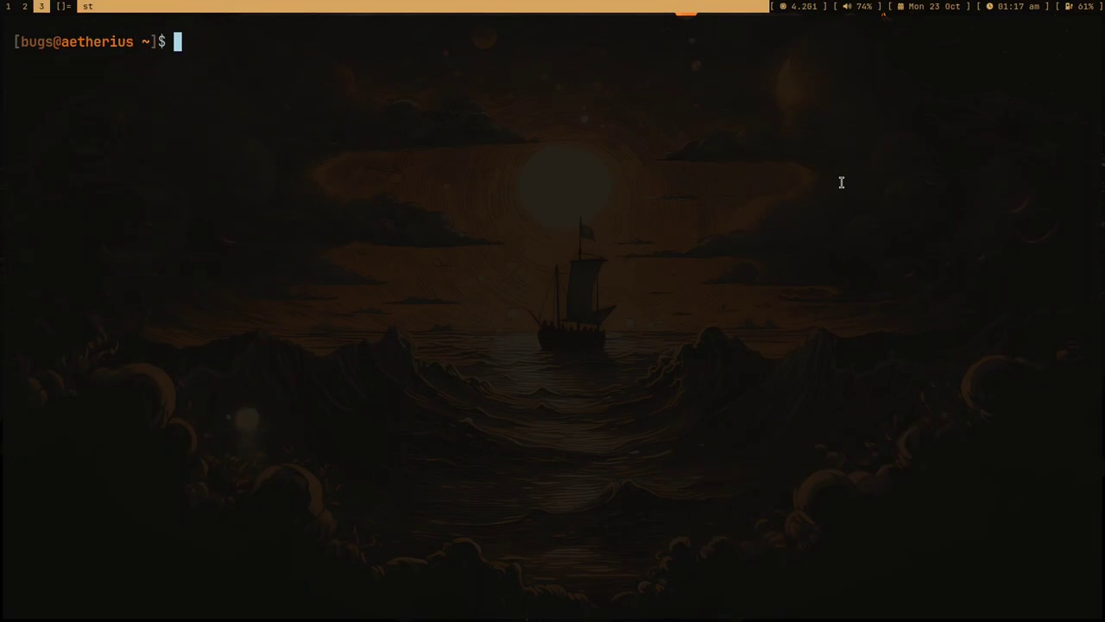
key("ctrl+shift+Page_Up")
type("nativier")
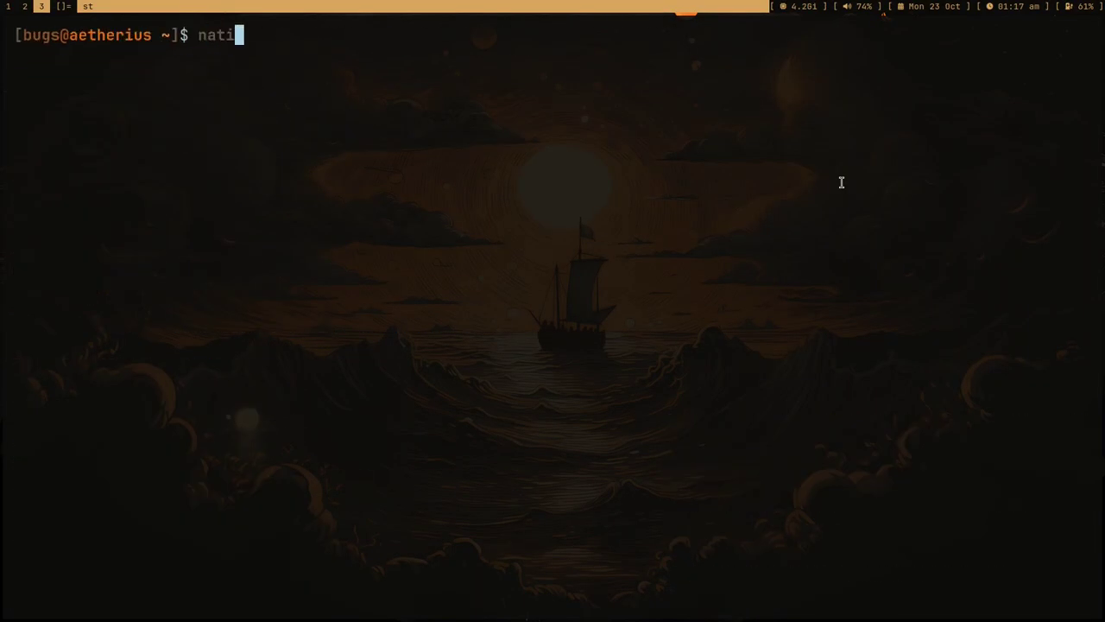
key("BackSpace")
key("BackSpace")
key("BackSpace")
key("ctrl+a")
key("ctrl+k")
type("nativ")
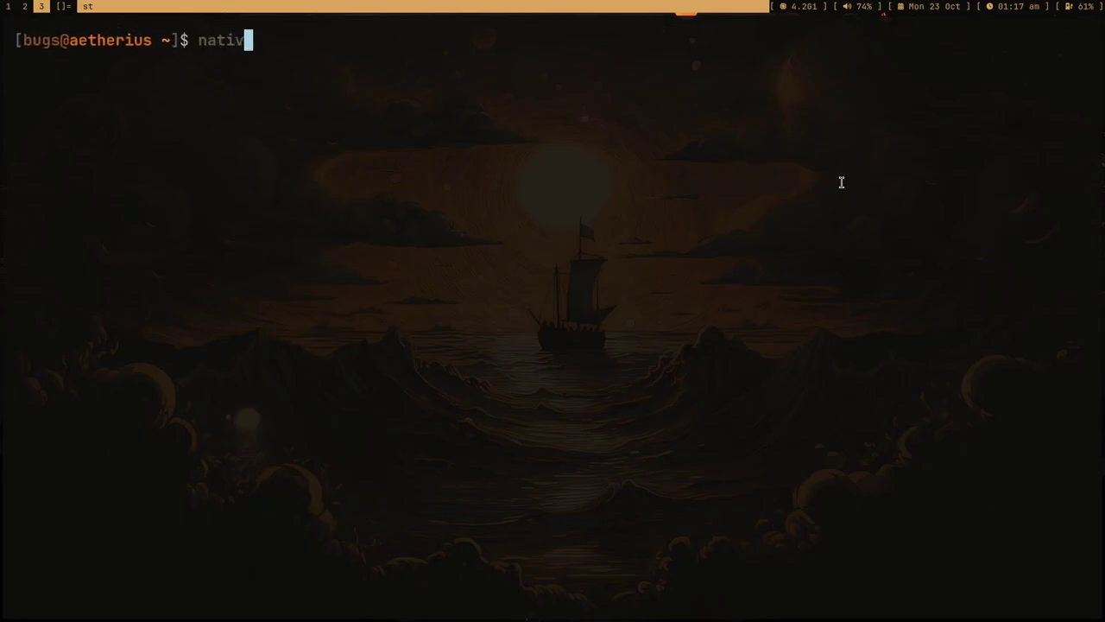
type("efier")
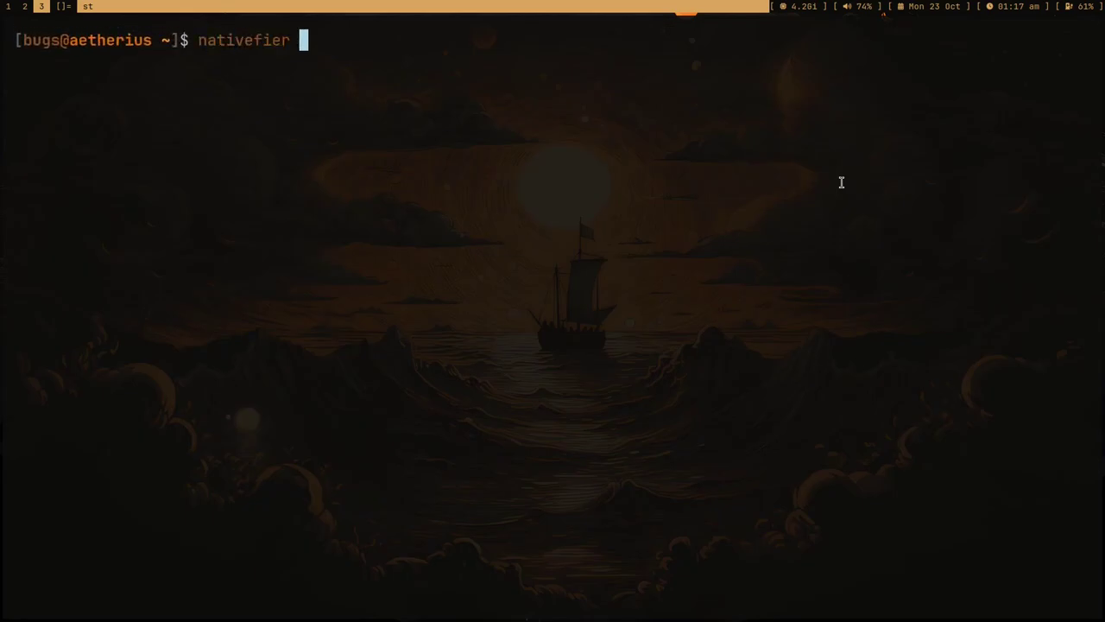
key("ctrl+a")
key("ctrl+e")
key("BackSpace")
type("--help")
key("Return")
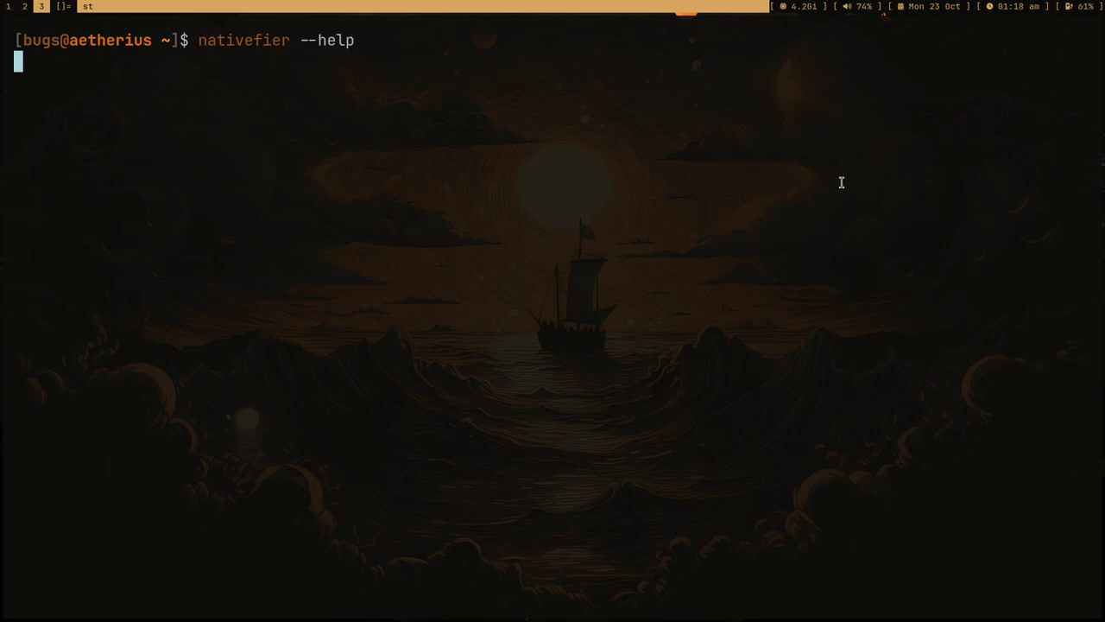
Page the help through less, selecting the <targetUrl>, [outputDirectory] and --icon entries
key("ctrl+shift+Page_Up")
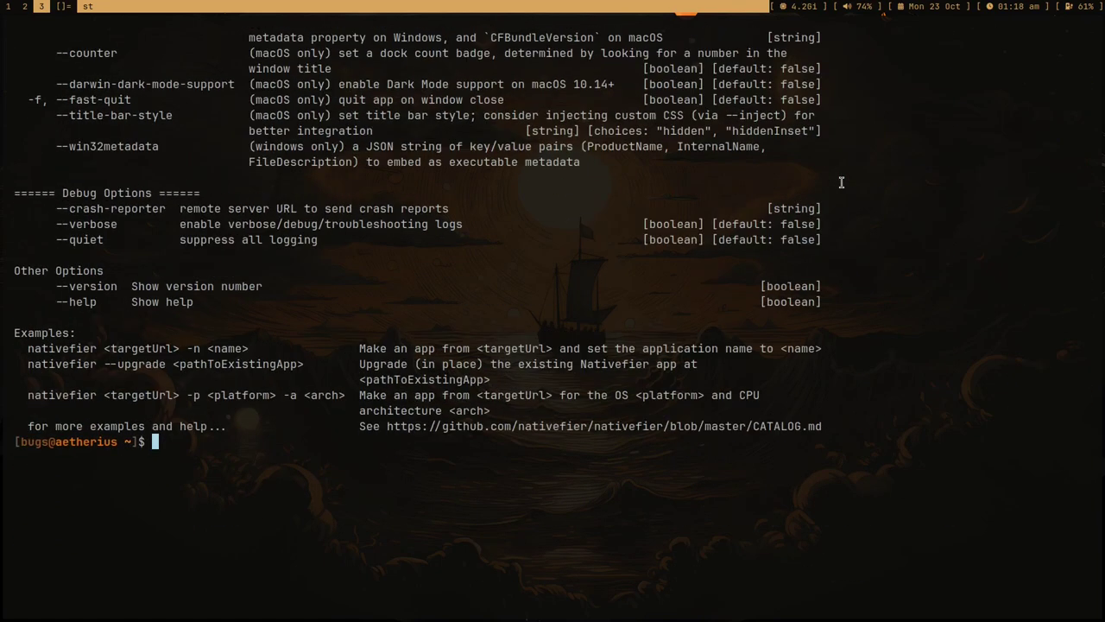
type("| ")
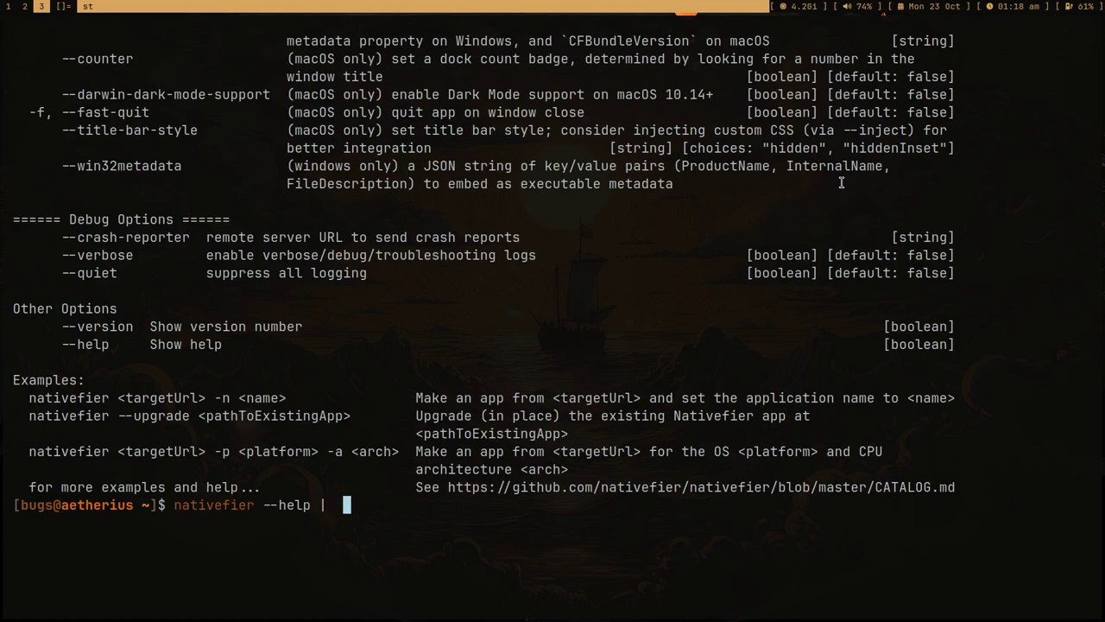
type("less")
key("Return")
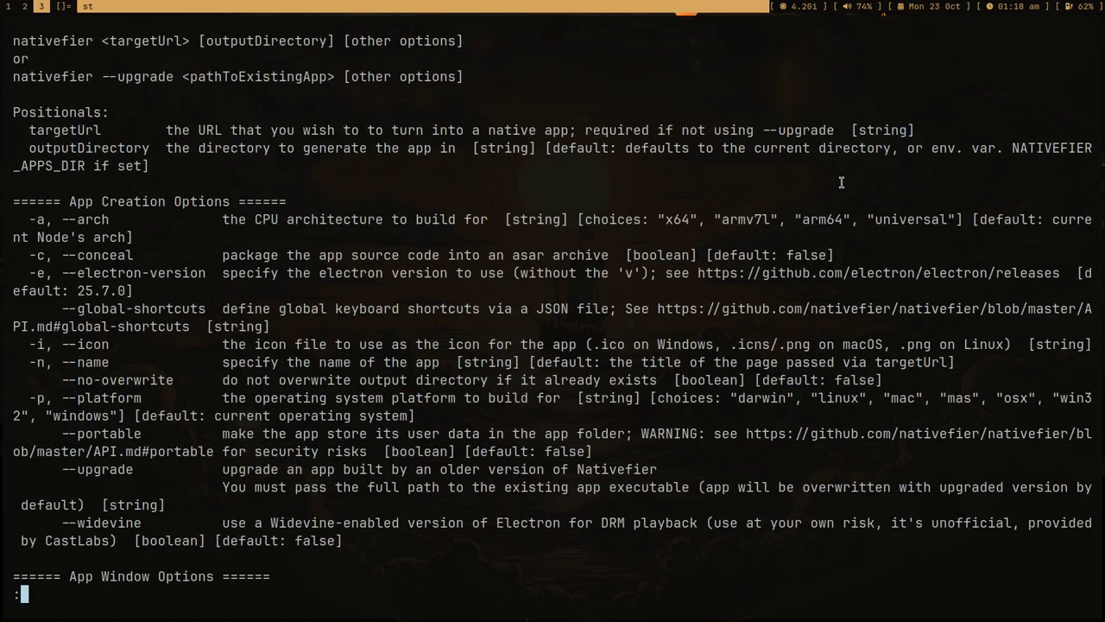
left_click_drag(131, 52, 125, 52)
double_click(139, 40)
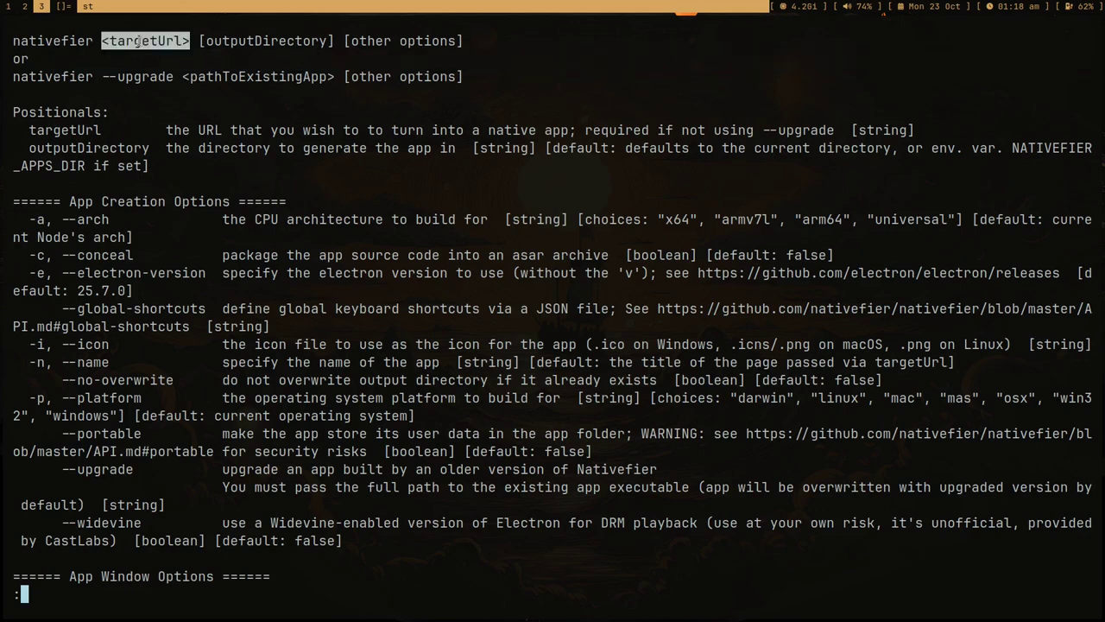
double_click(238, 41)
double_click(364, 41)
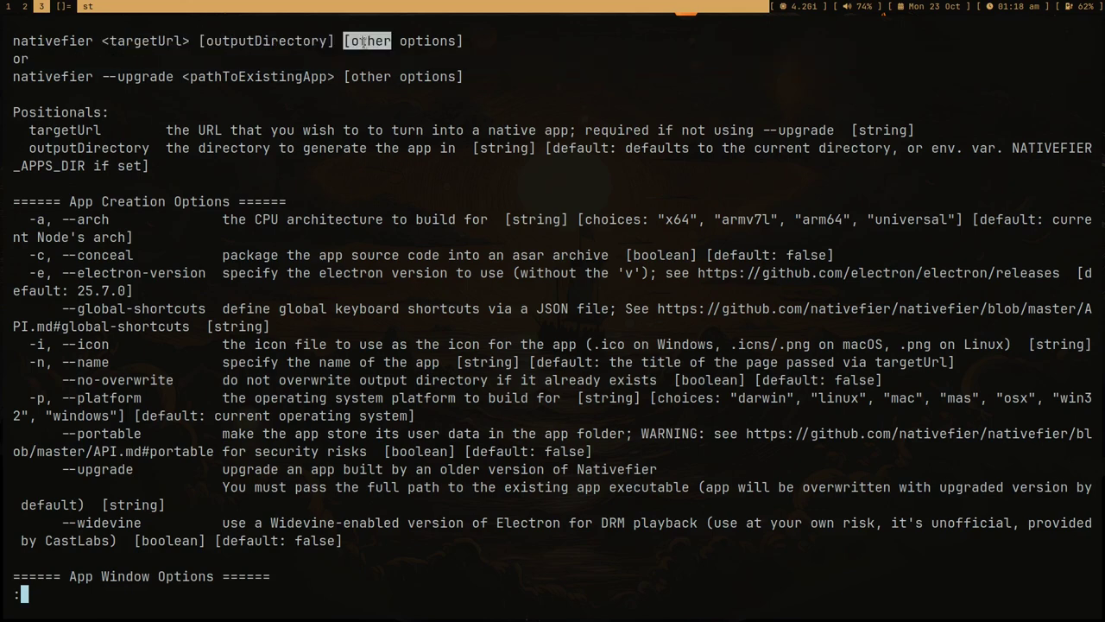
double_click(82, 344)
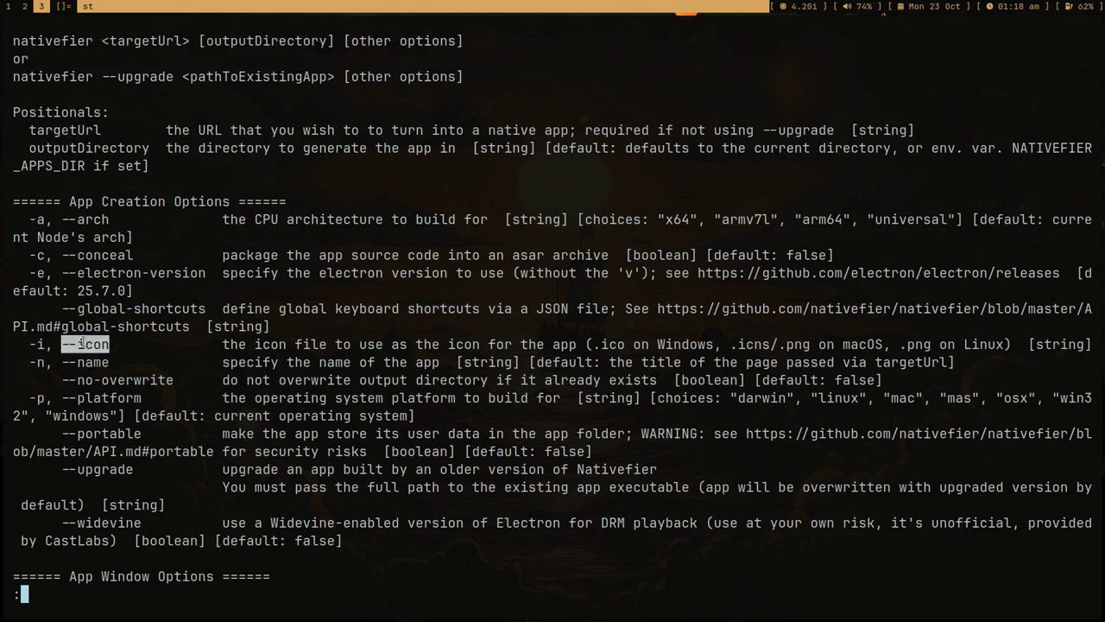
triple_click(82, 344)
scroll(265, 267, "down", 7)
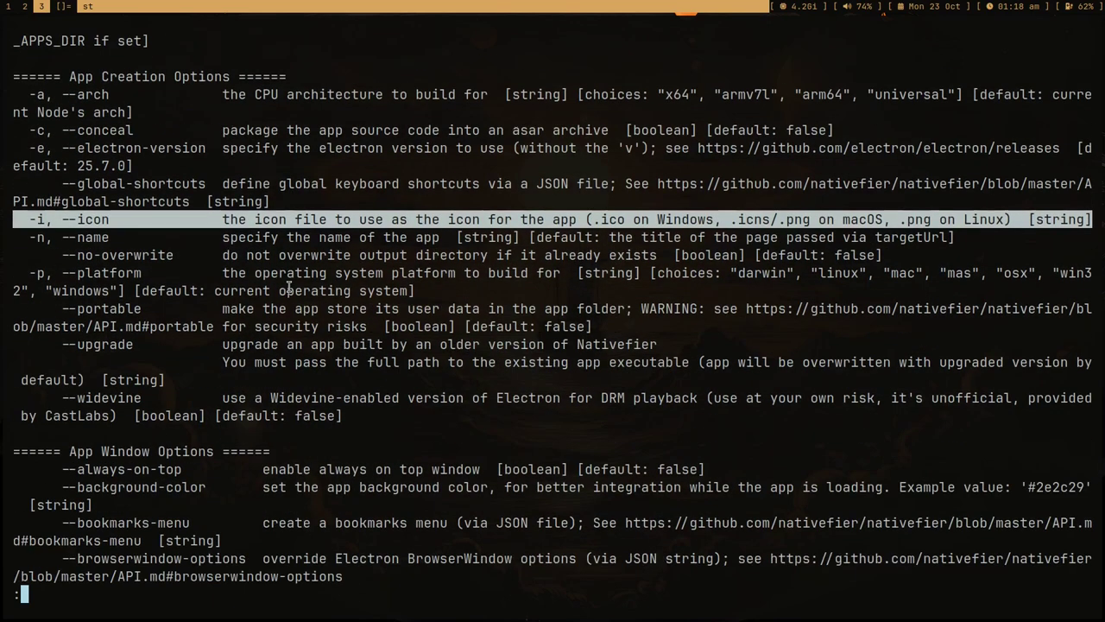
Turn the recalled nativefier command into one taking the dictionary URL copied from Firefox, in quotes
type("q")
type("nati")
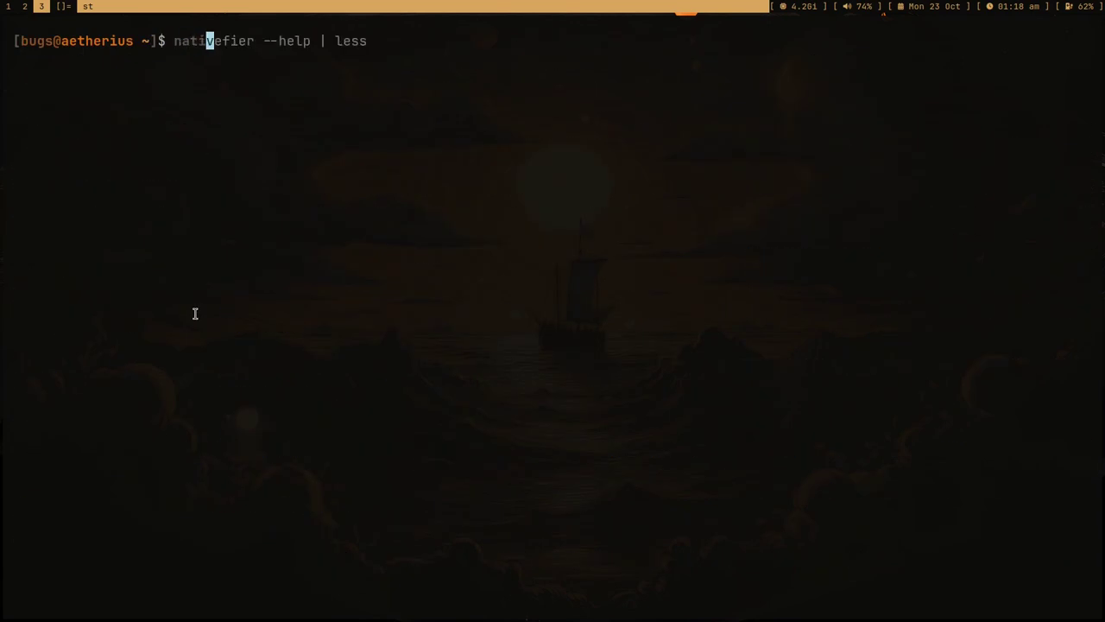
key("End")
key("ctrl+Left")
key("ctrl+Left")
key("ctrl+Left")
key("Delete")
key("Delete")
key("Delete")
key("Delete")
key("Delete")
key("Delete")
key("Delete")
key("Delete")
key("Delete")
key("Delete")
key("Delete")
key("Delete")
key("Delete")
type("\"\"")
key("super+2")
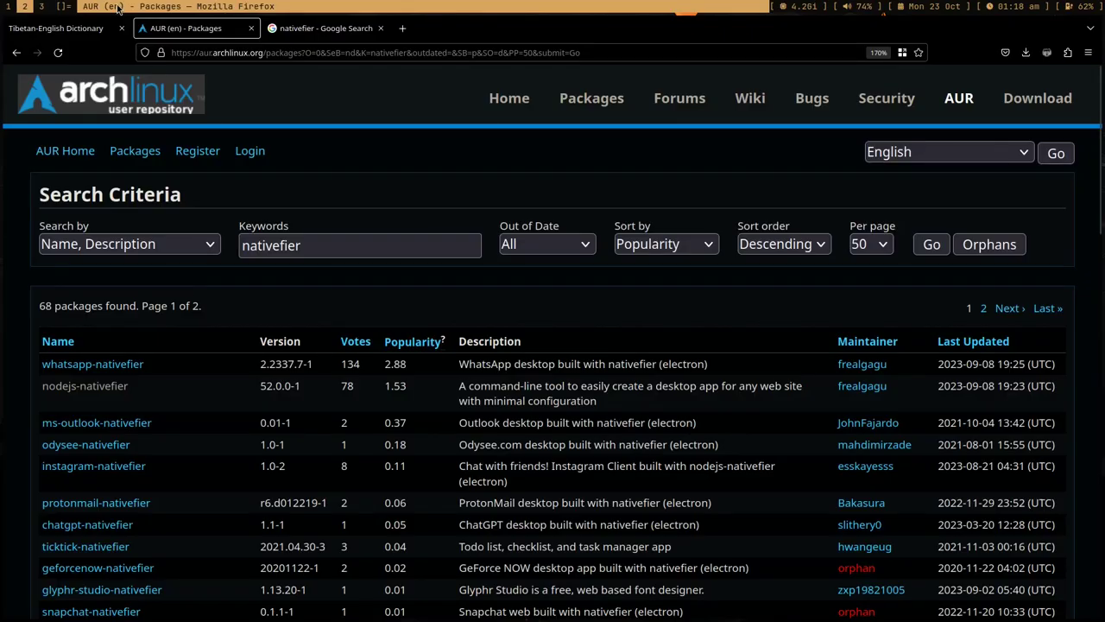
left_click(84, 26)
left_click(309, 52)
left_click_drag(309, 52, 158, 51)
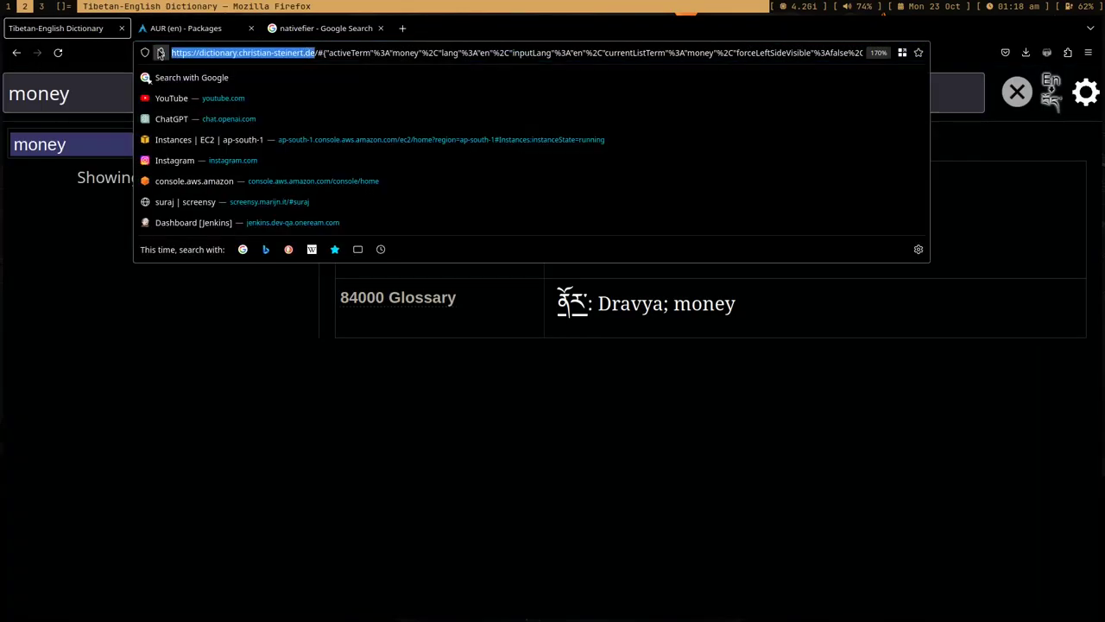
key("super+3")
type("https://dictionary.christian-steinert.de")
Name the app tibetdict and run the nativefier build
key("End")
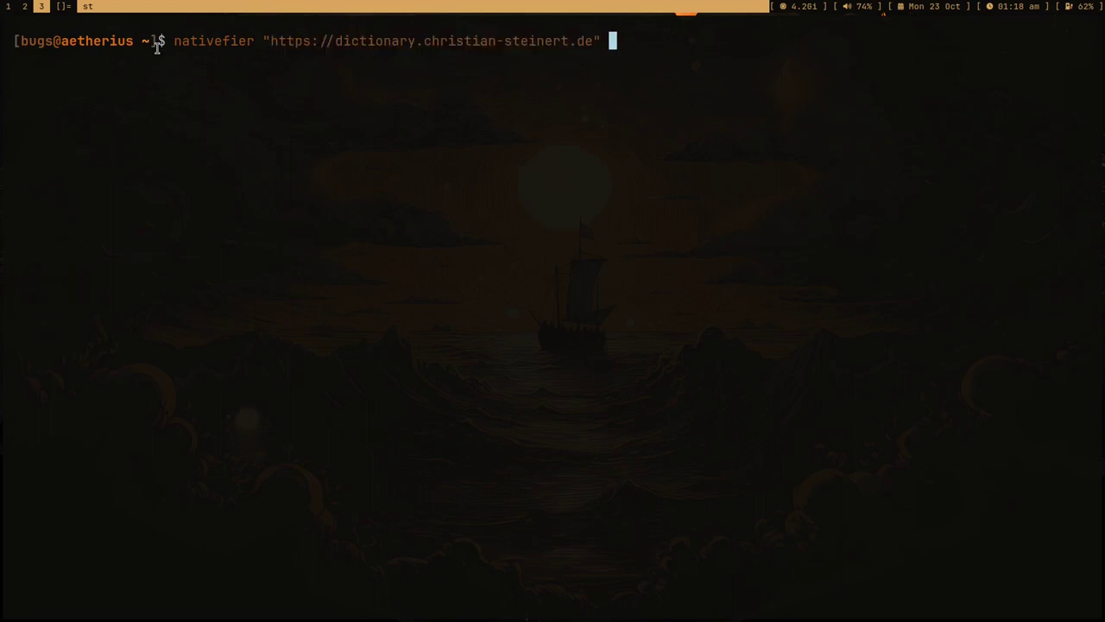
type("tibetdic")
key("BackSpace")
key("BackSpace")
key("BackSpace")
type("dict")
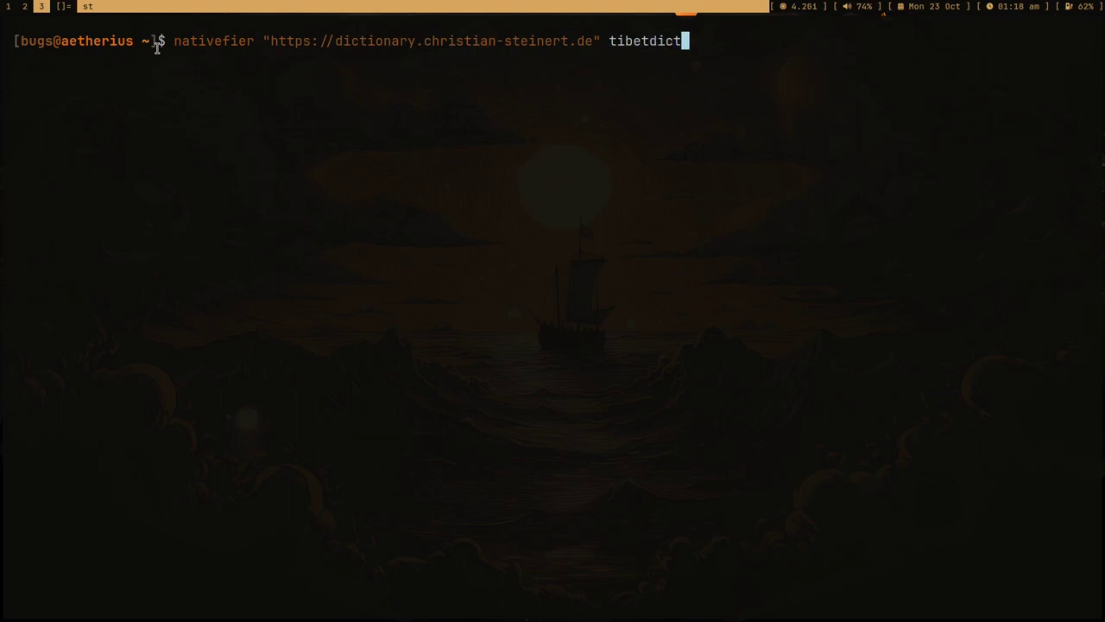
key("Return")
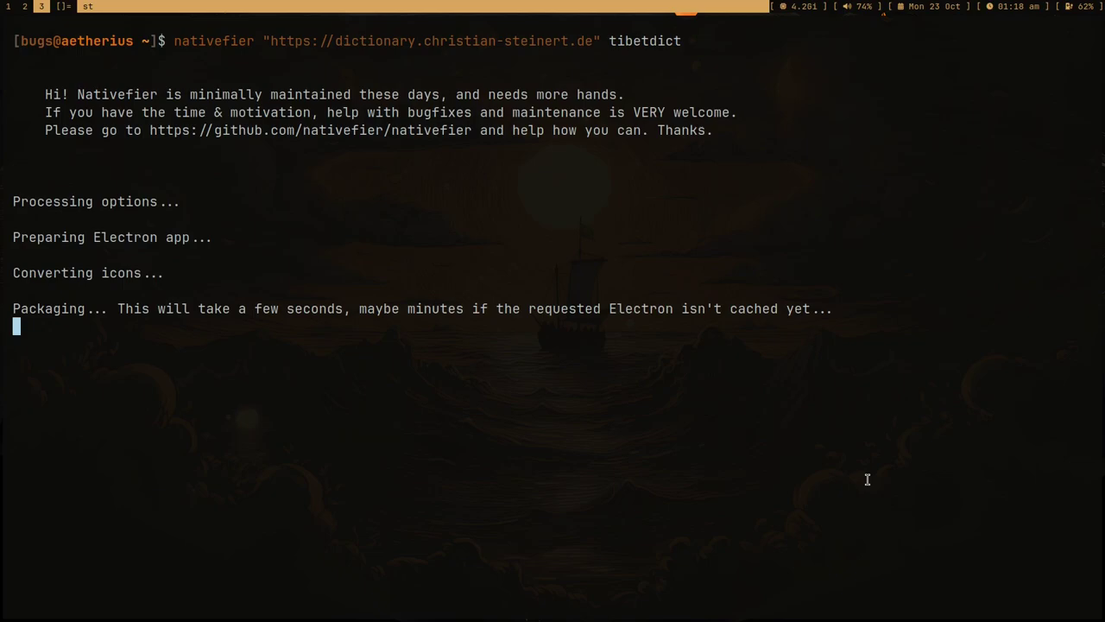
key("super+2")
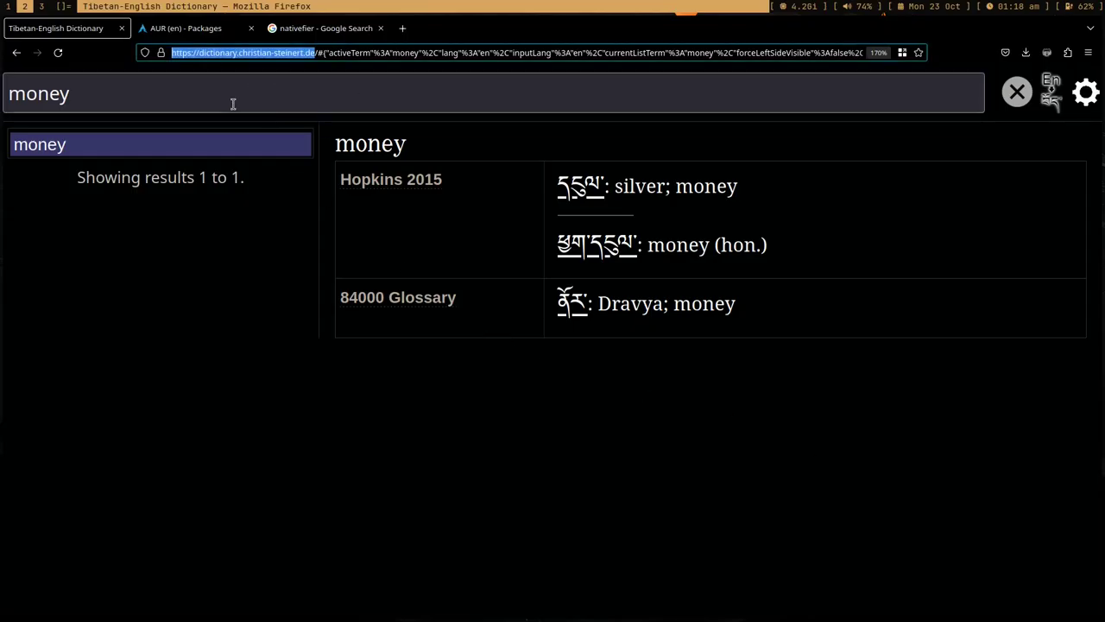
Search for 'app tibetan dictionary' in a new tab and open the Play Store result
left_click(269, 57)
left_click(402, 28)
type("ap")
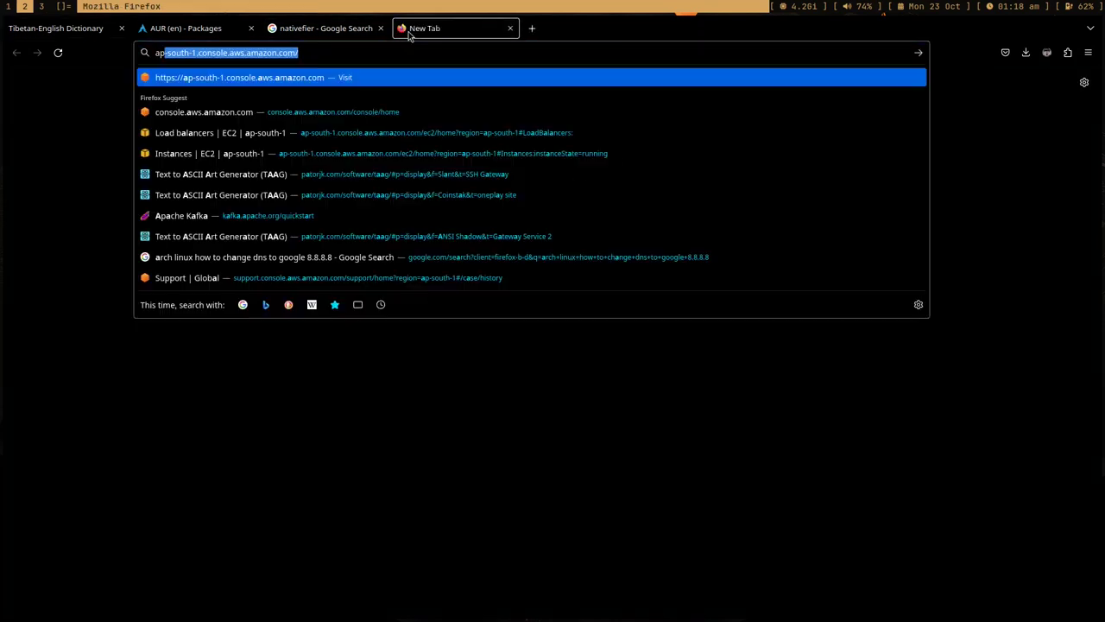
type("p tibetan dictionar")
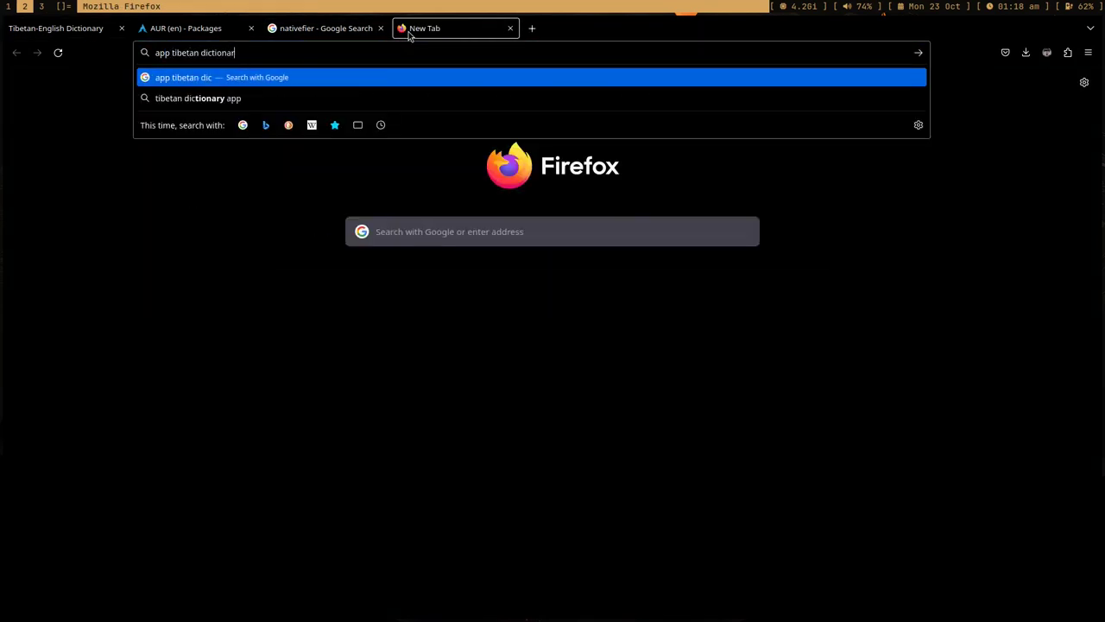
type("y")
key("Return")
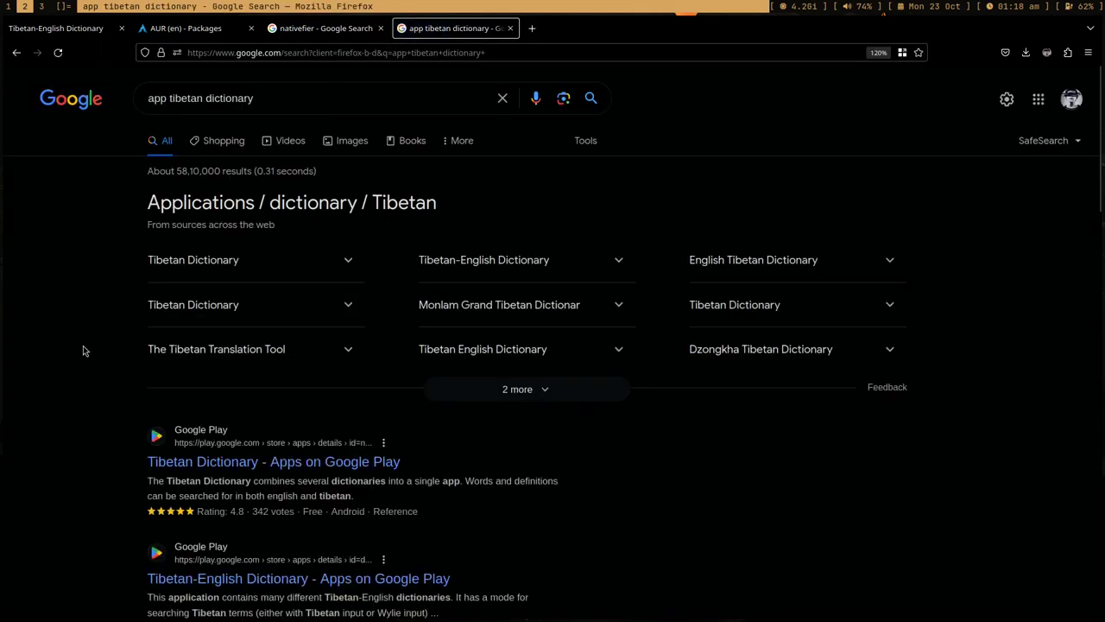
scroll(83, 345, "down", 5)
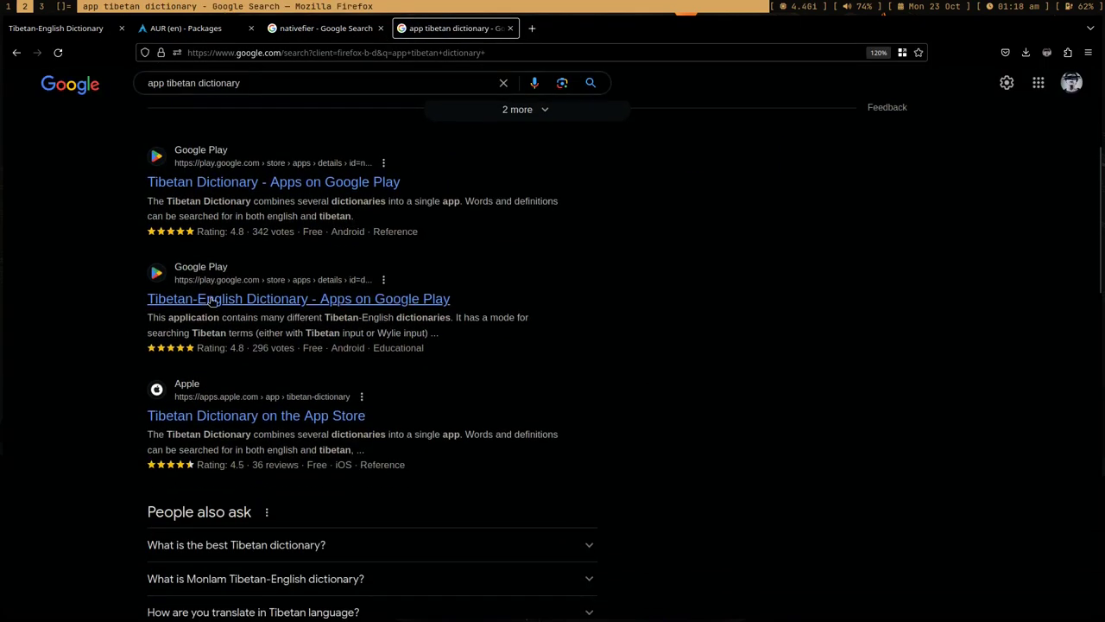
left_click(211, 300)
Enlarge the Play Store listing's screenshots and step through to the tablet screenshot
left_click(85, 28)
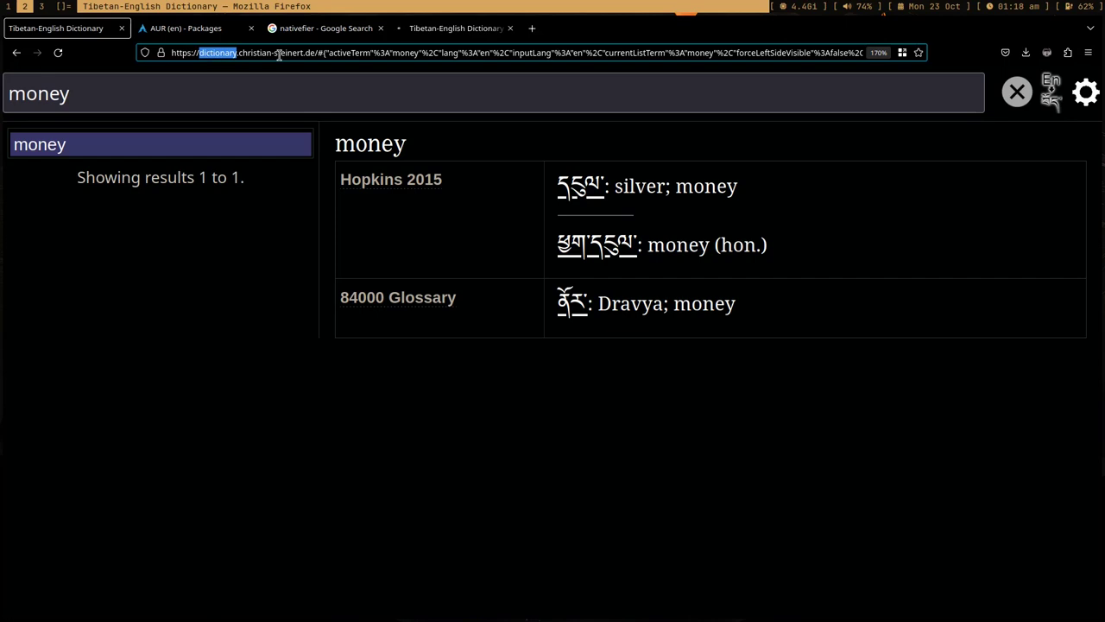
left_click_drag(308, 55, 210, 59)
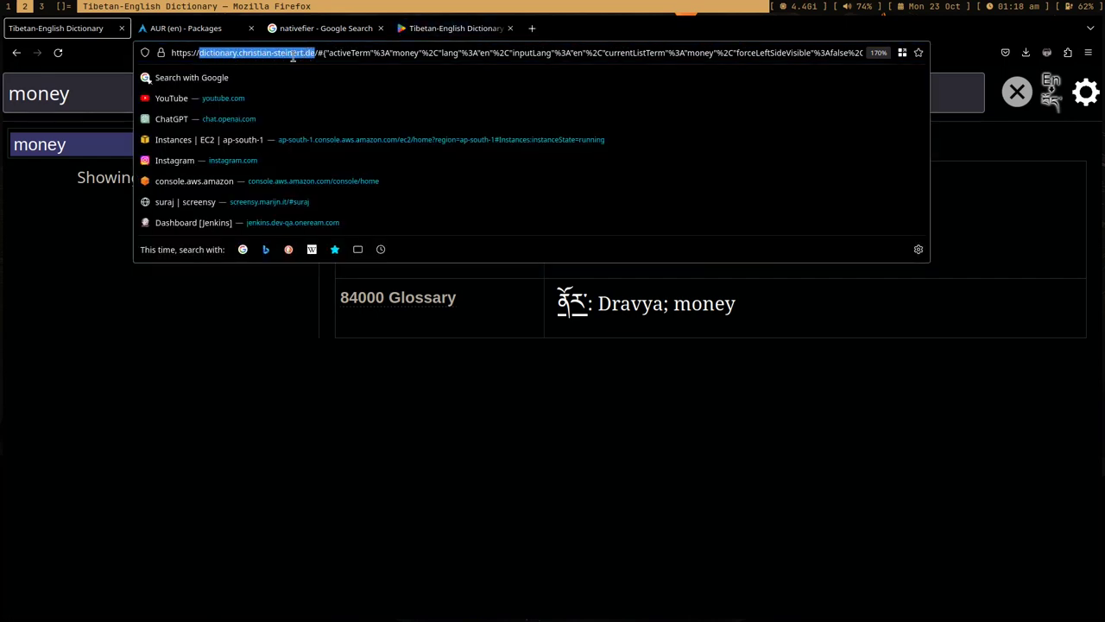
left_click(453, 28)
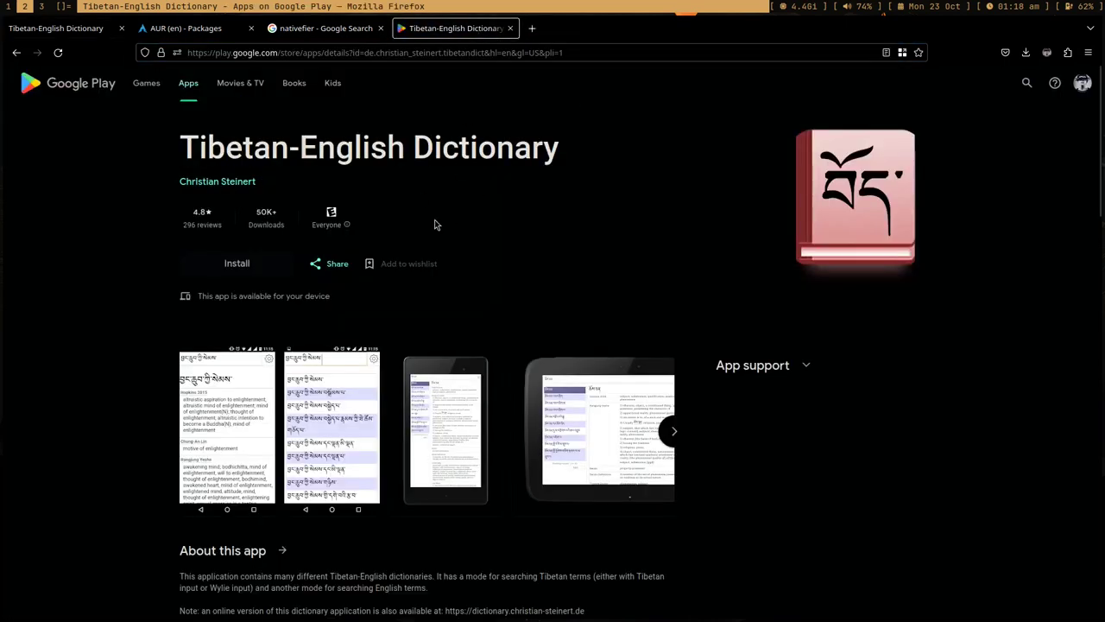
left_click(237, 390)
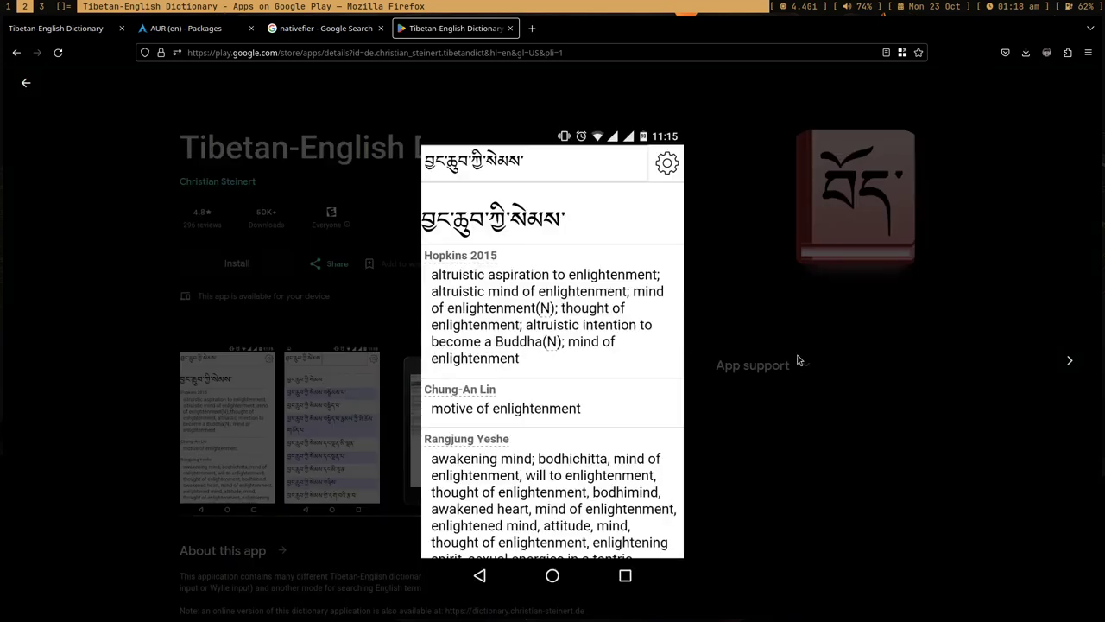
left_click(1070, 361)
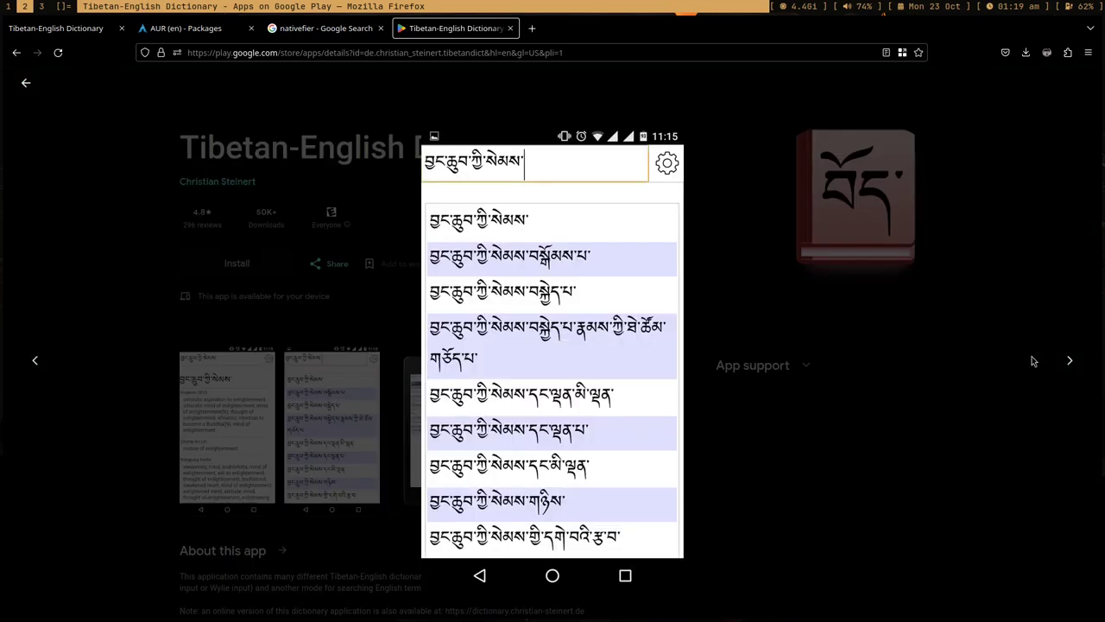
left_click(1075, 373)
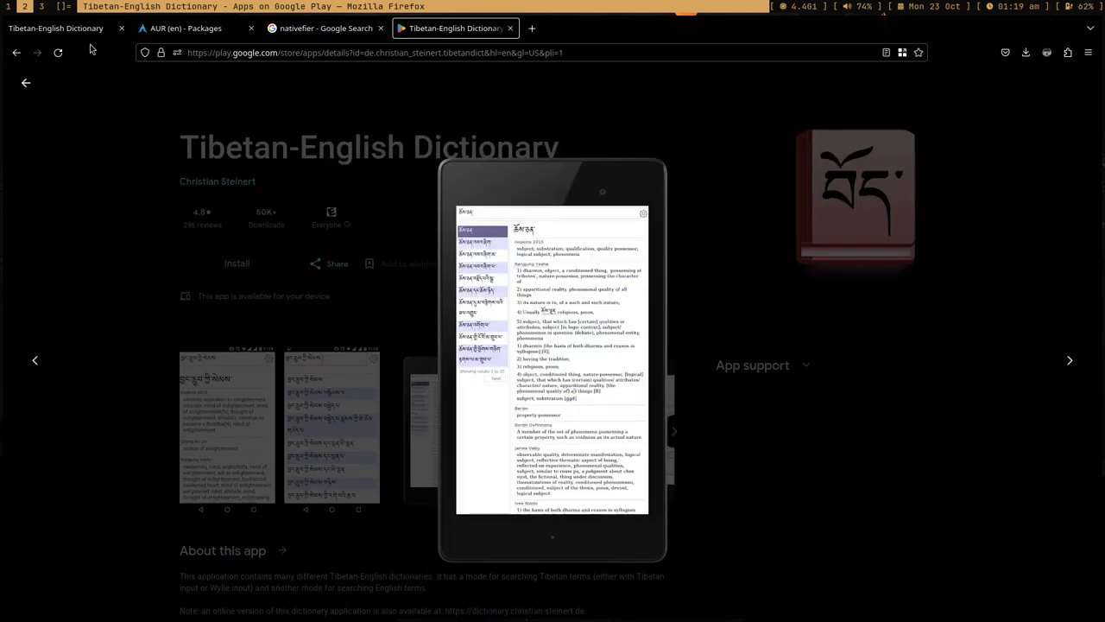
key("ctrl+1")
left_click(423, 29)
From tibetdict/Tibetan-EnglishDictionary-linux-x64, launch ./Tibetan-EnglishDictionary
key("super+3")
type("cd tibetdict")
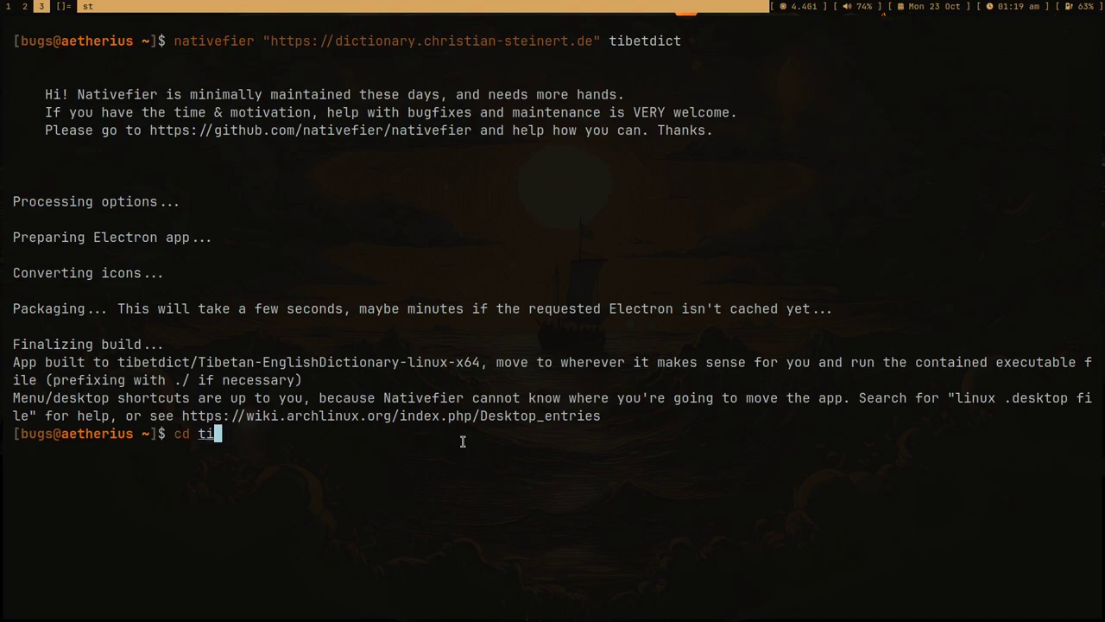
key("Return")
type("ls")
key("Return")
type("cd ")
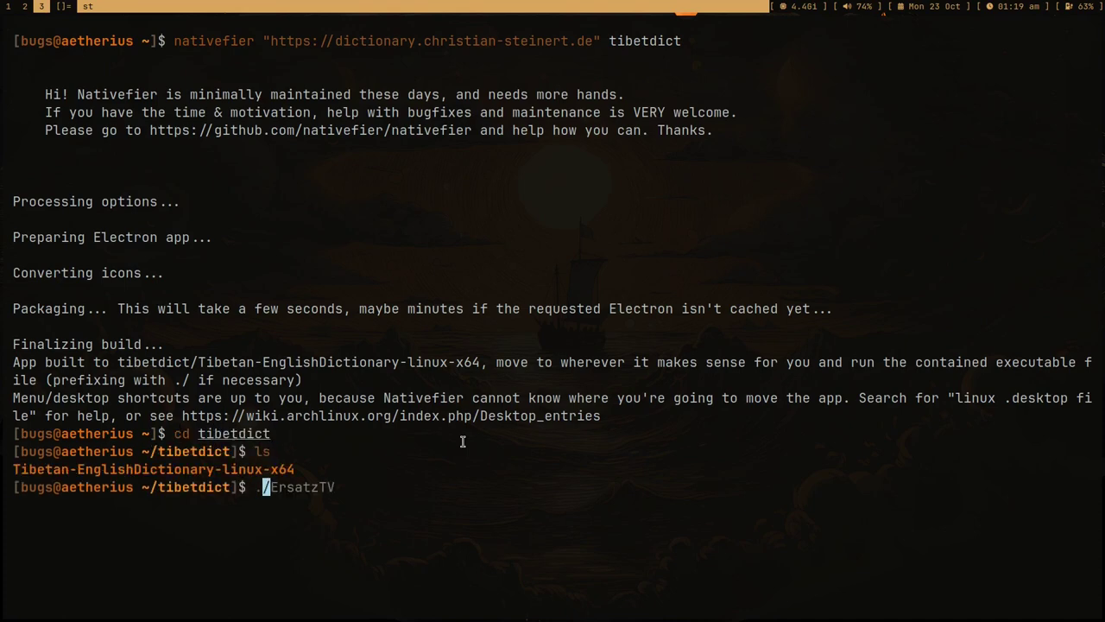
type("T")
key("Tab")
key("Return")
type("ls")
key("Return")
type("./")
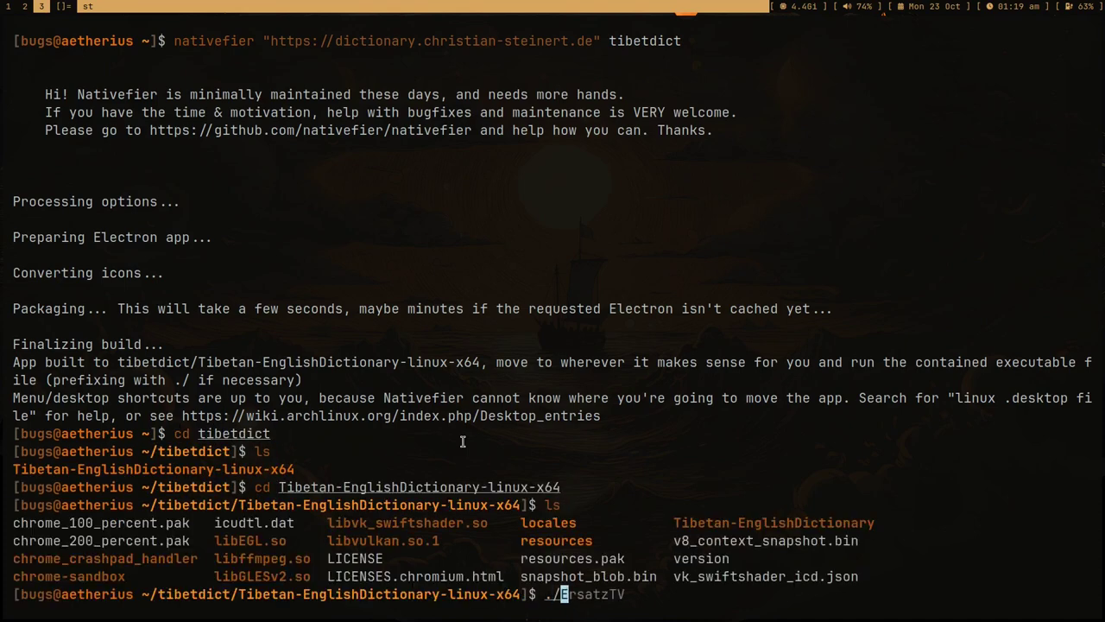
type("T")
key("Tab")
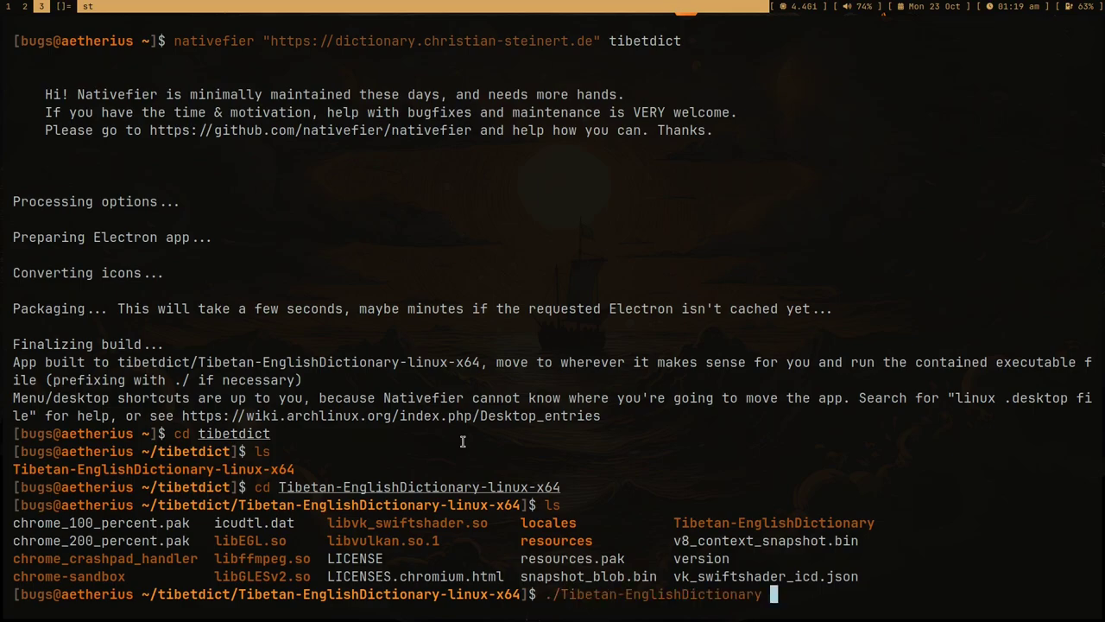
key("ctrl+l")
key("Return")
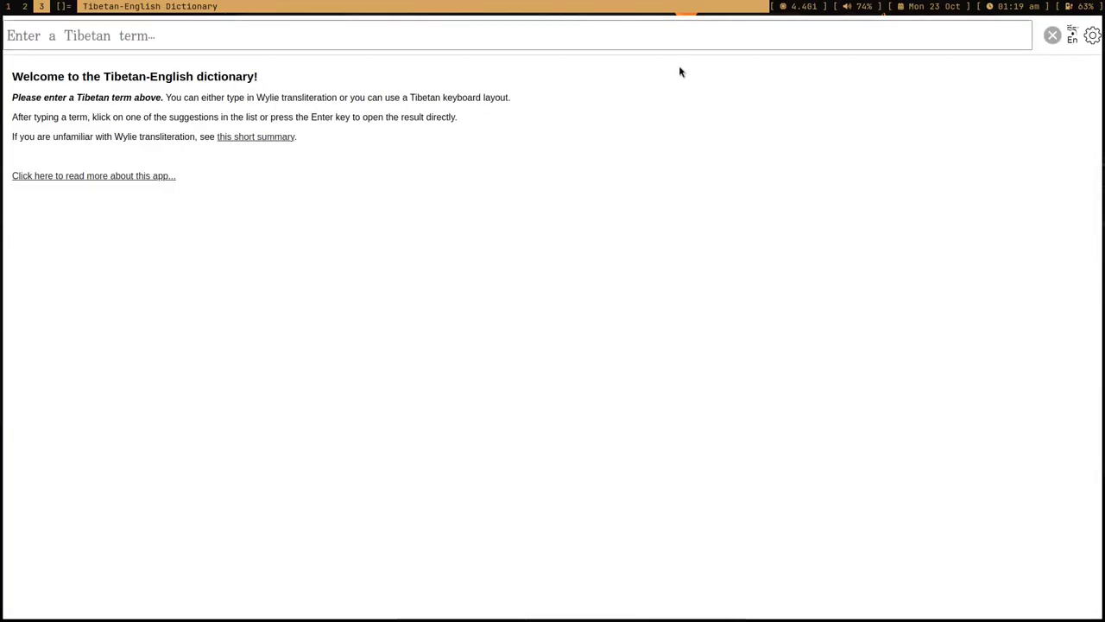
Open a terminal tile, then set the dictionary's Color Scheme to white text, black background and save
key("super+Return")
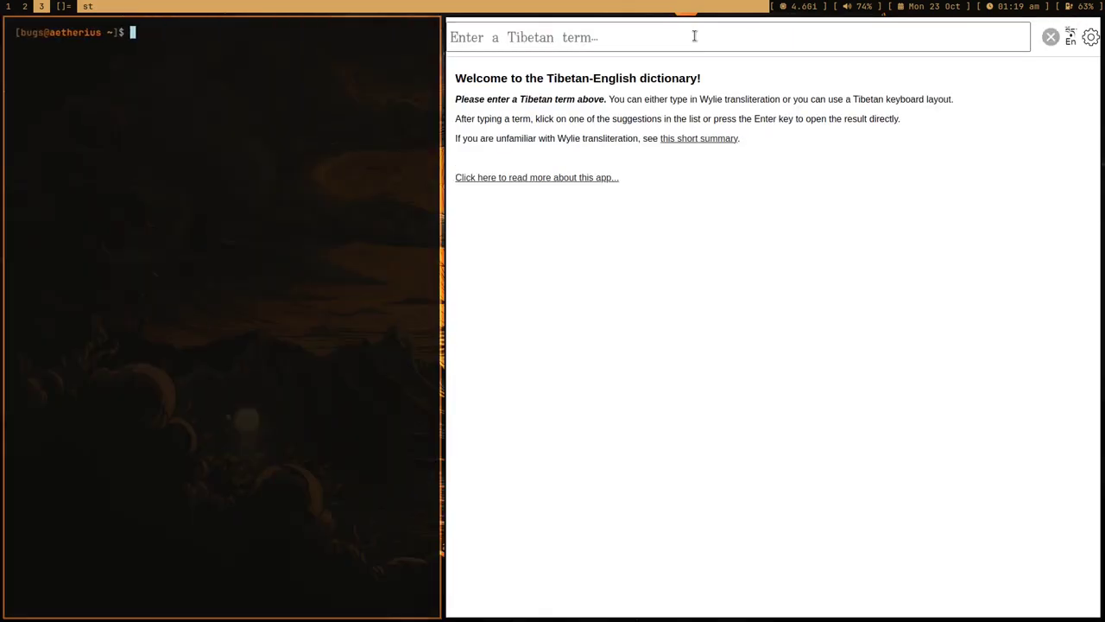
key("super+l")
left_click(695, 37)
left_click(1090, 37)
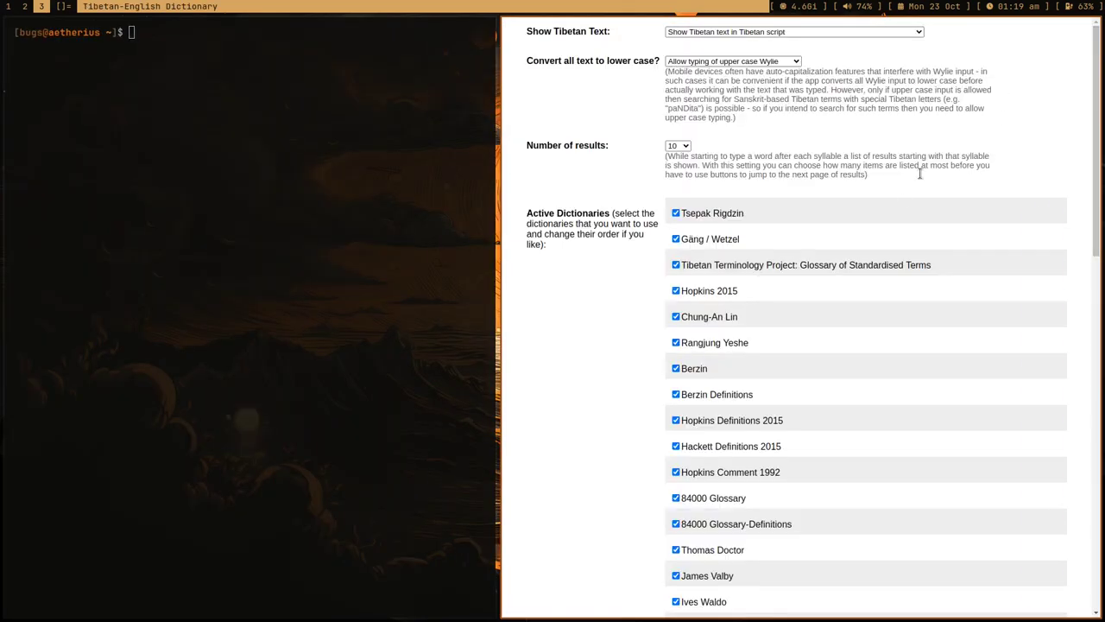
scroll(632, 114, "down", 10)
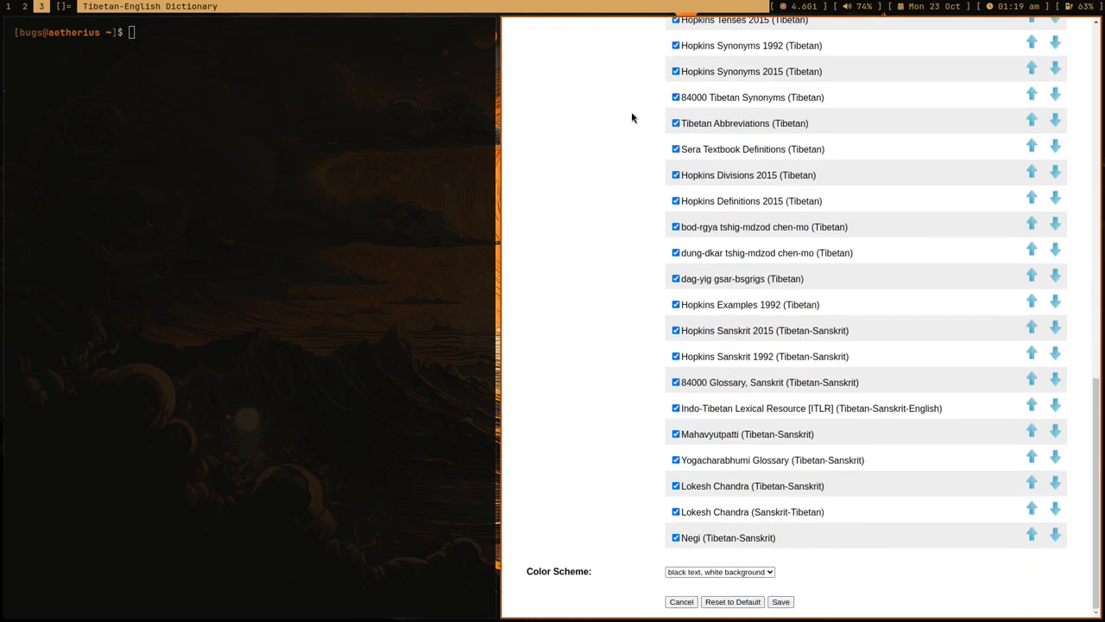
left_click(728, 572)
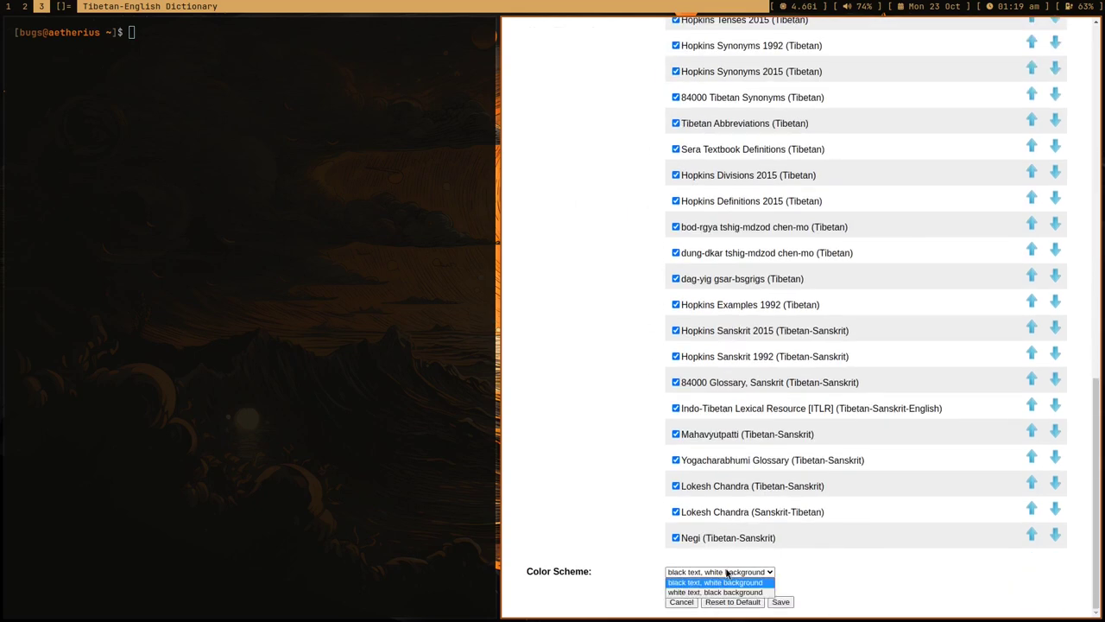
left_click(715, 593)
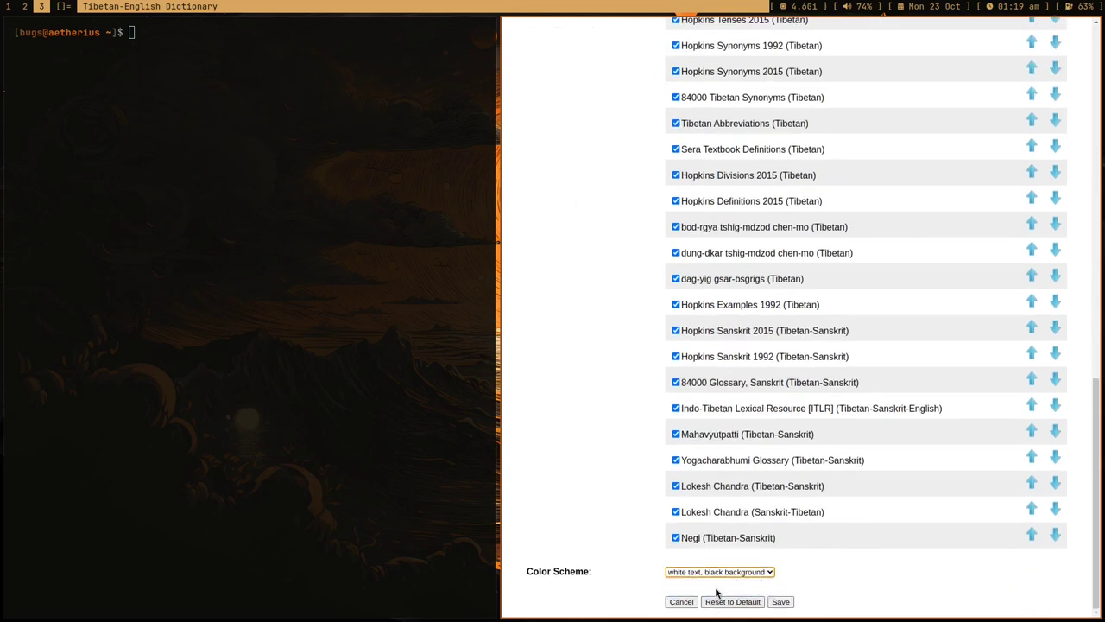
left_click(781, 602)
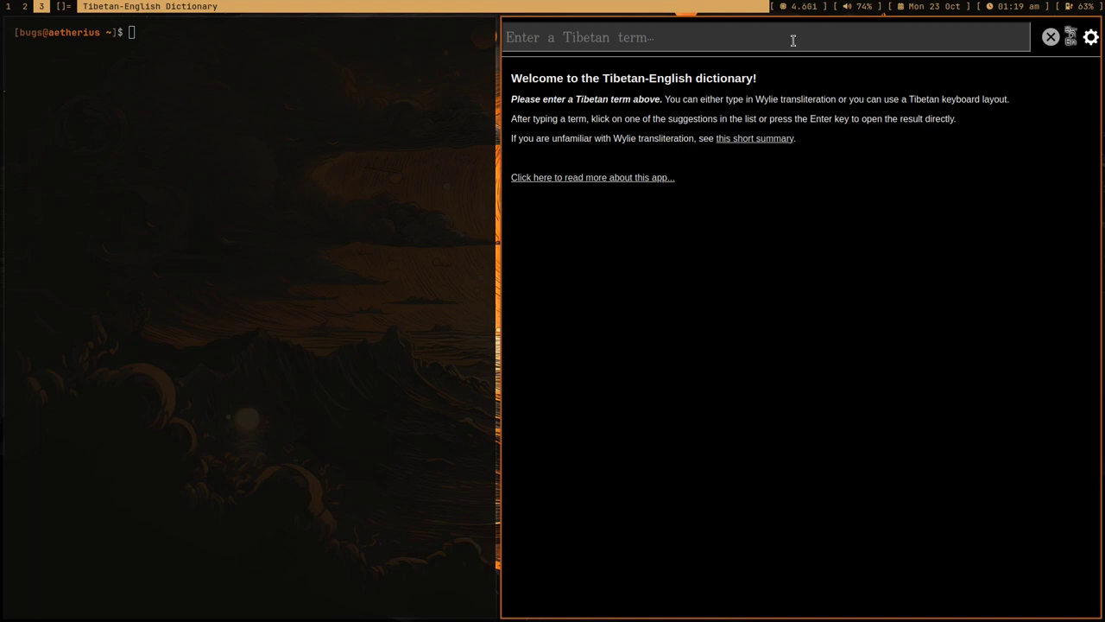
Print tibetan-alpha.txt in the terminal beside the app with enlarged text
key("super+1")
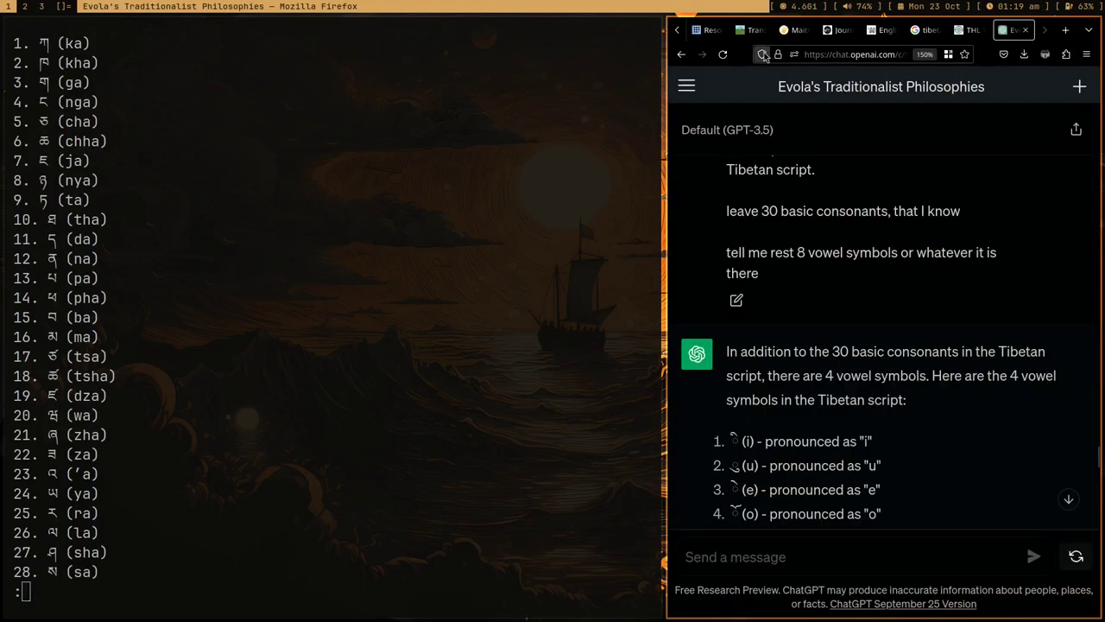
key("super+3")
key("ctrl+shift+Page_Up")
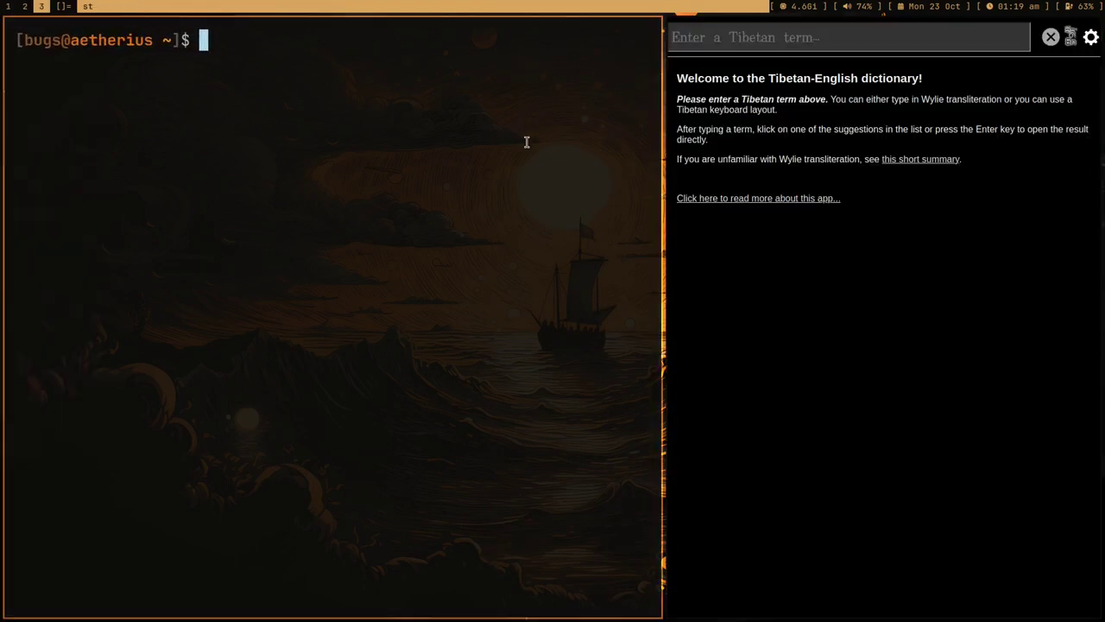
type("cat")
key("Right")
key("Return")
key("ctrl+shift+Page_Down")
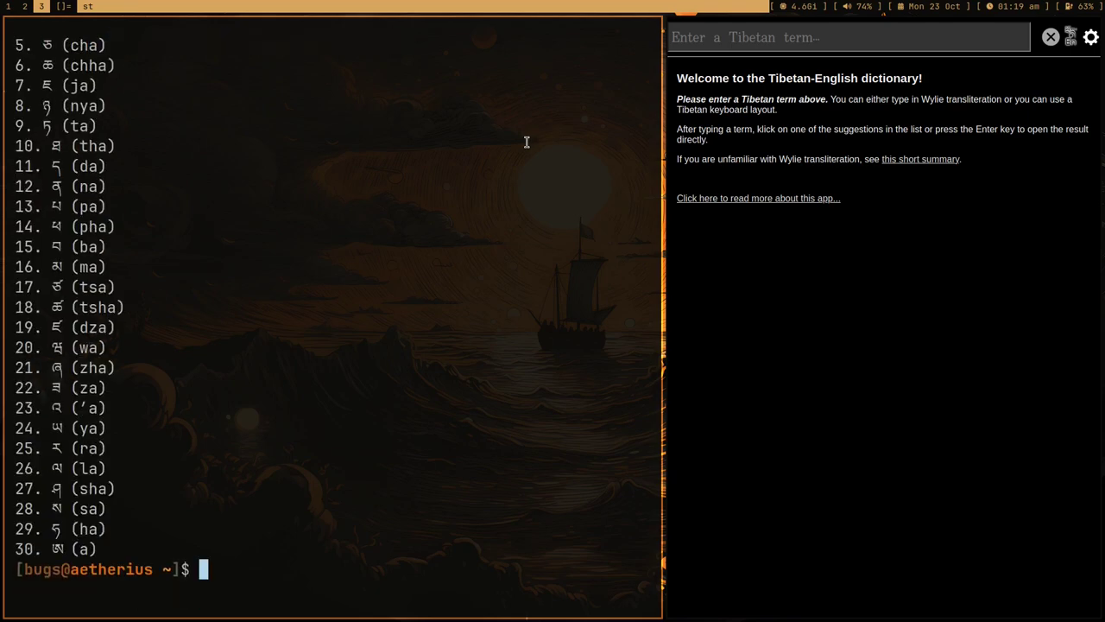
key("ctrl+shift+Page_Up")
key("super+j")
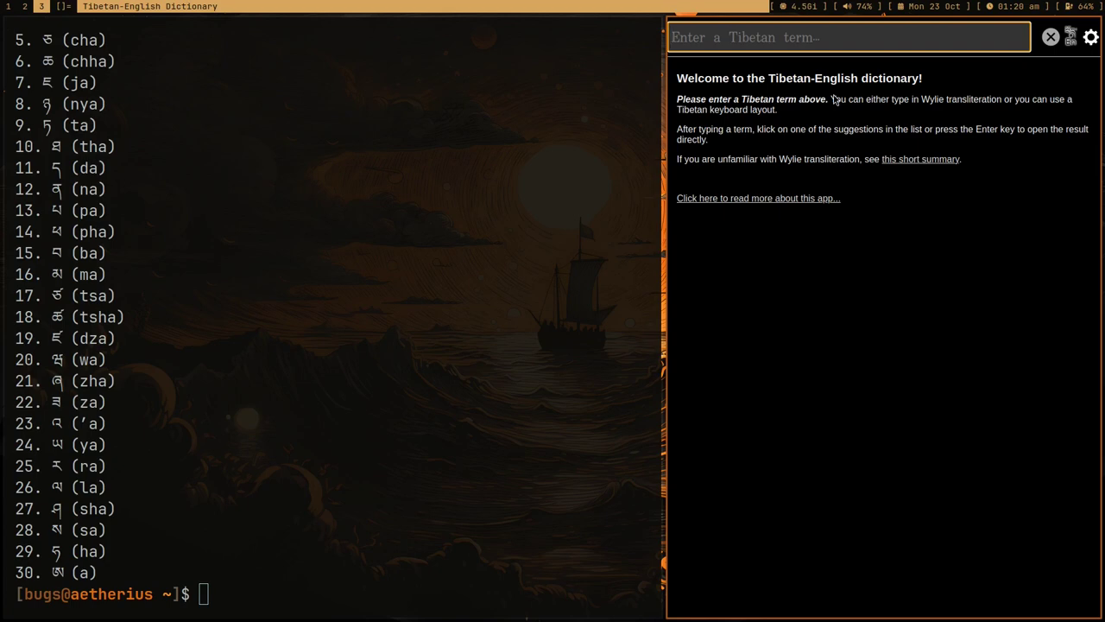
key("super+r")
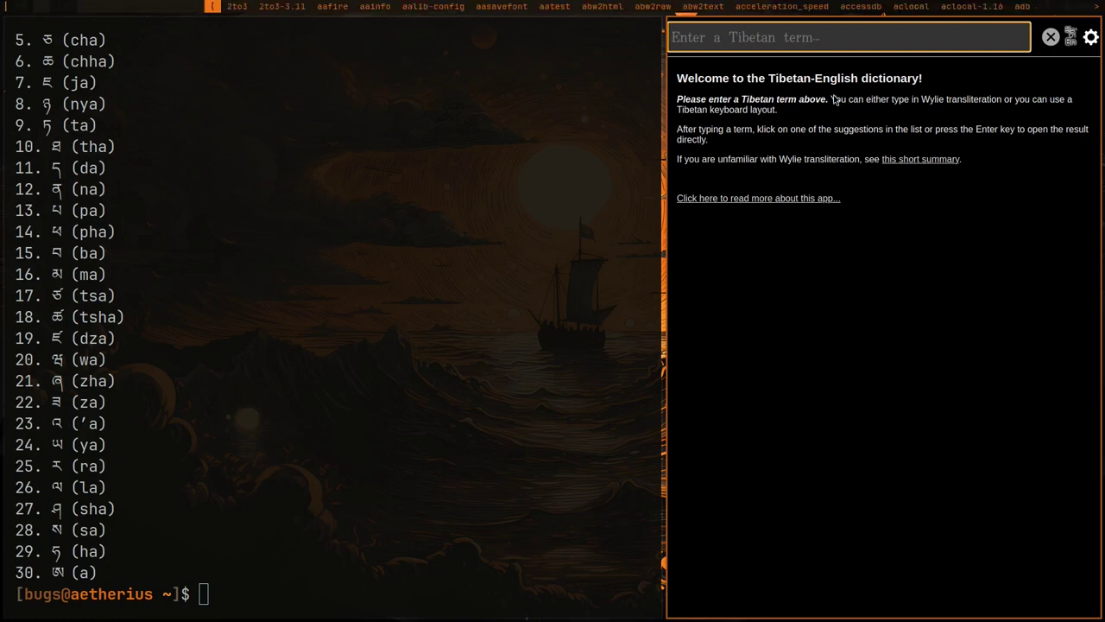
key("Return")
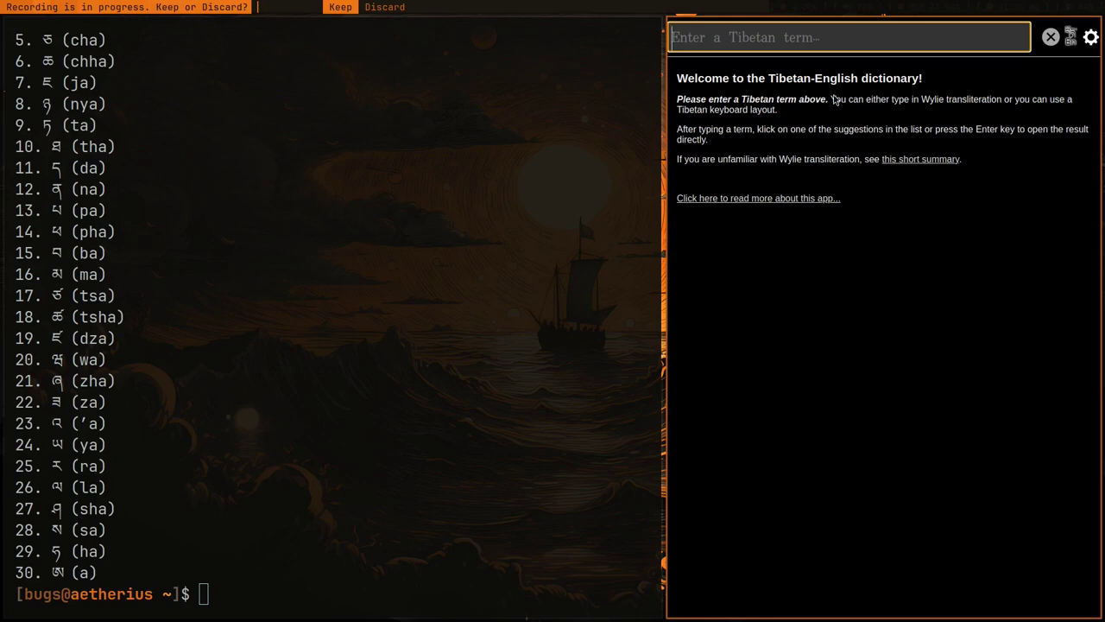